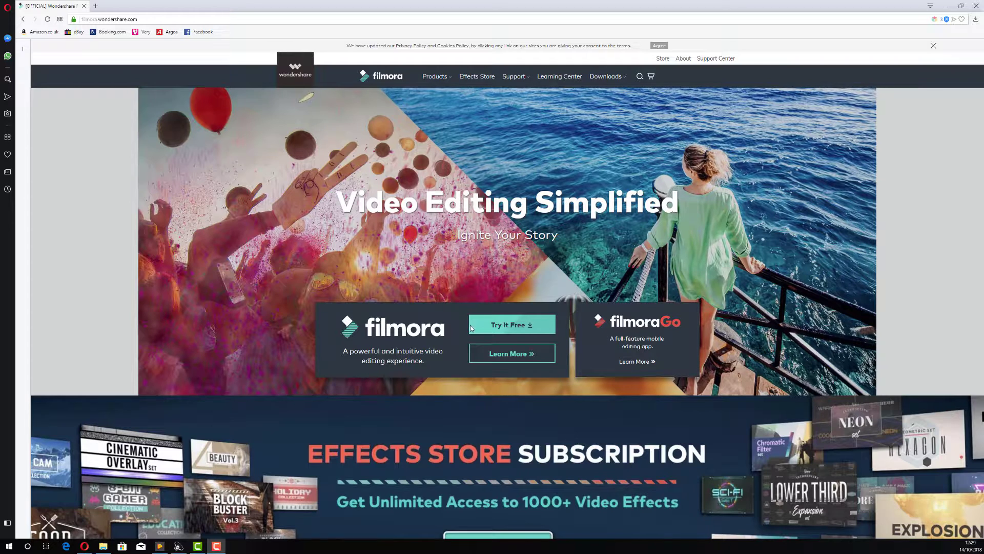
Open Filmora's pricing page and compare the Free, Lifetime $59.99 and 1 Year $39.99 plans
click(512, 353)
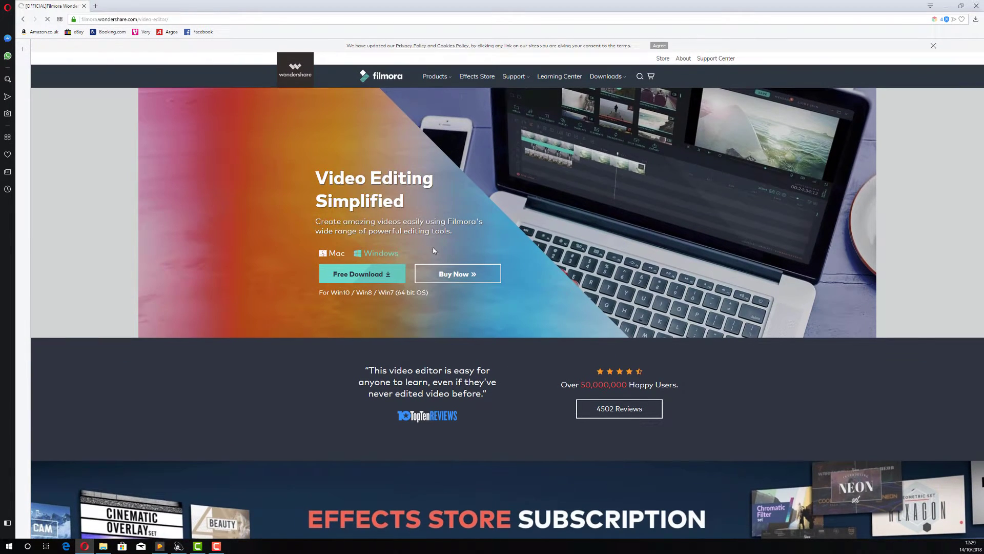
click(476, 274)
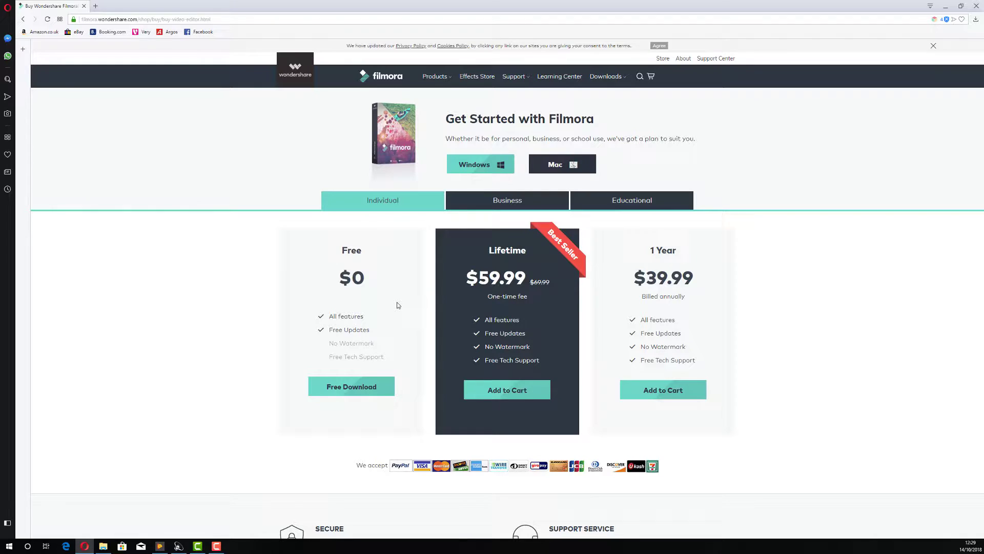
drag(329, 343, 380, 350)
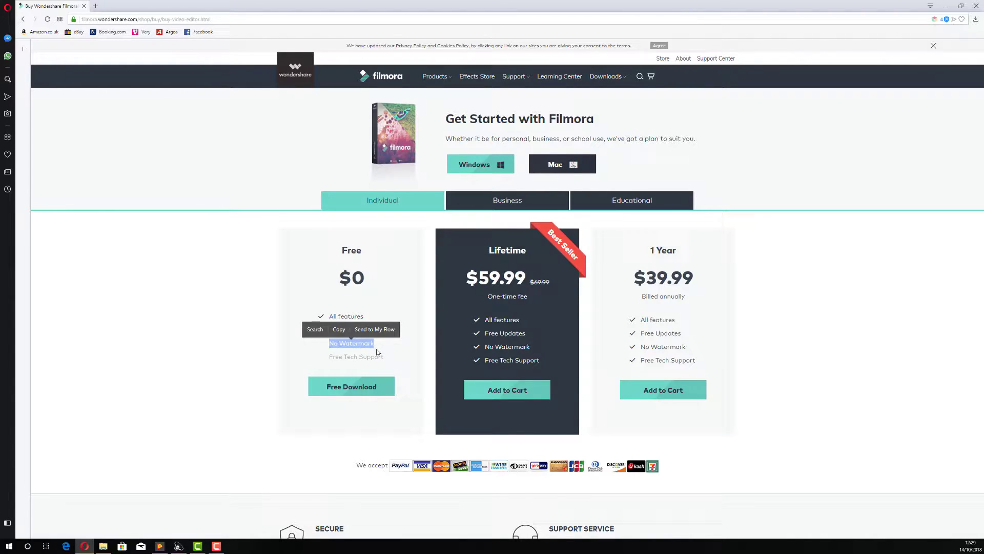
click(364, 352)
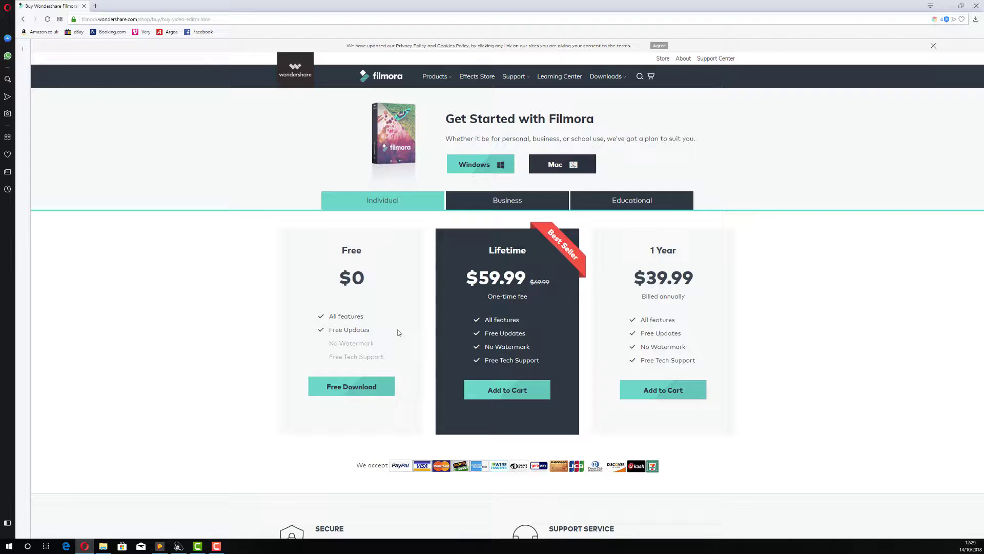
drag(636, 277, 694, 277)
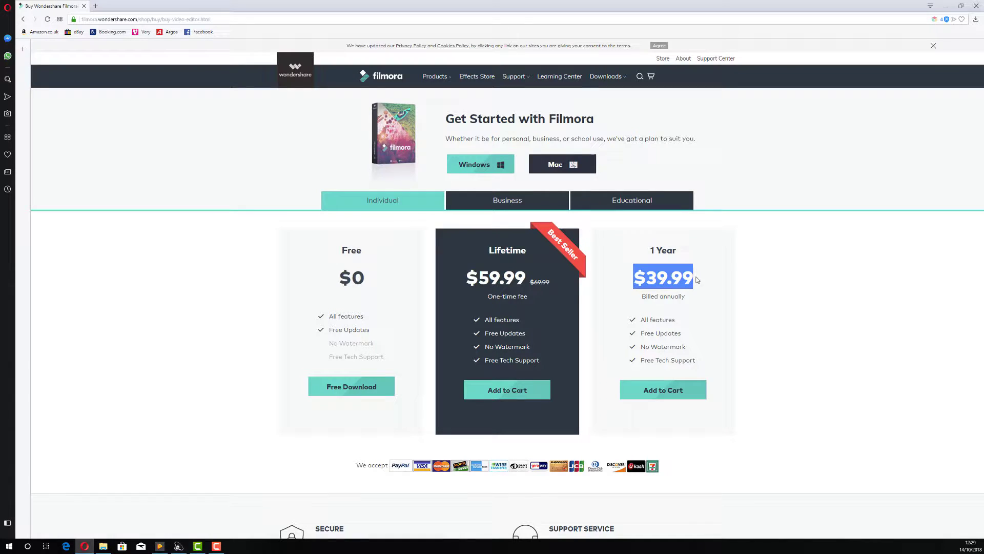
drag(465, 277, 553, 271)
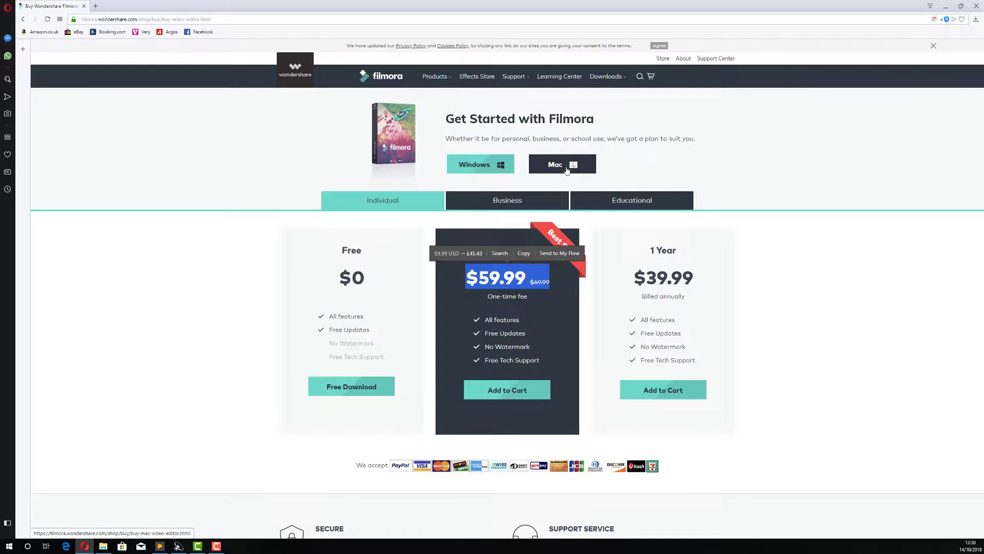
click(716, 174)
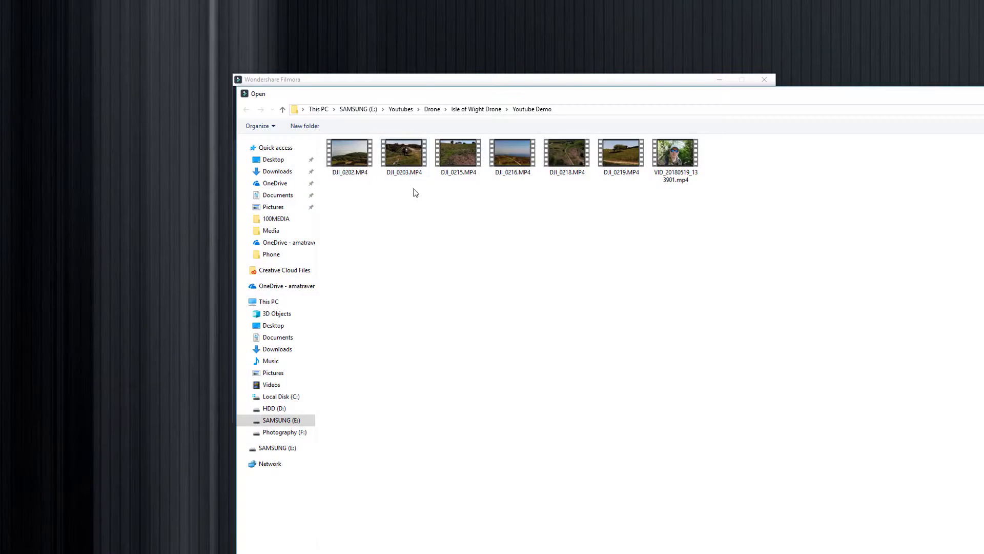
Make an Easy Mode movie from DJI_0202 and DJI_0203, skip Theme and Music, and play the preview
shift+click(405, 156)
key(Return)
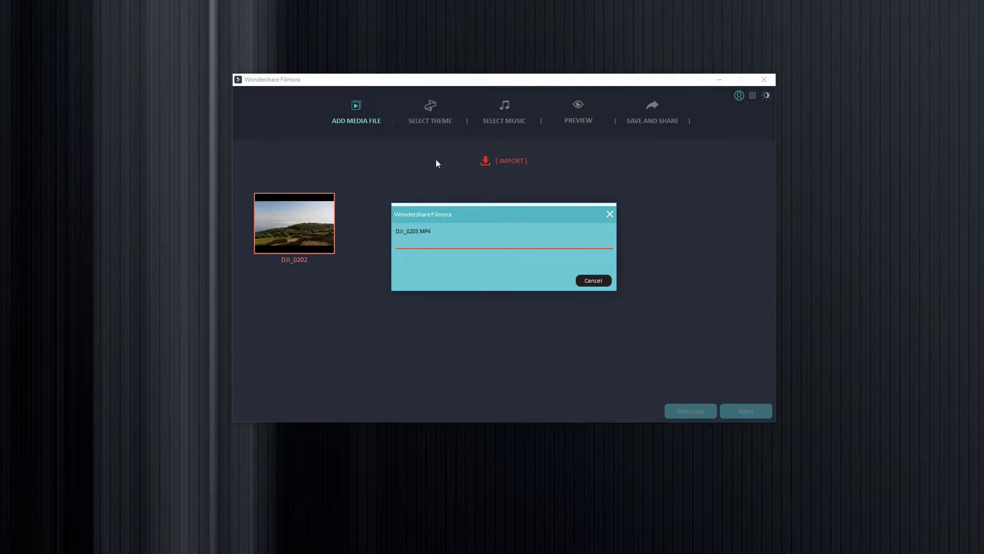
click(433, 115)
click(514, 119)
click(741, 411)
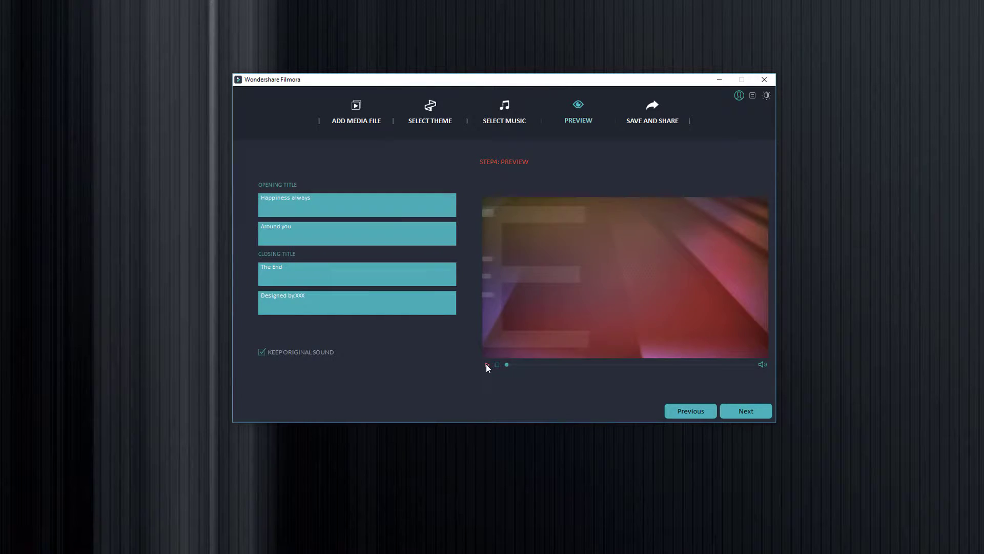
click(486, 364)
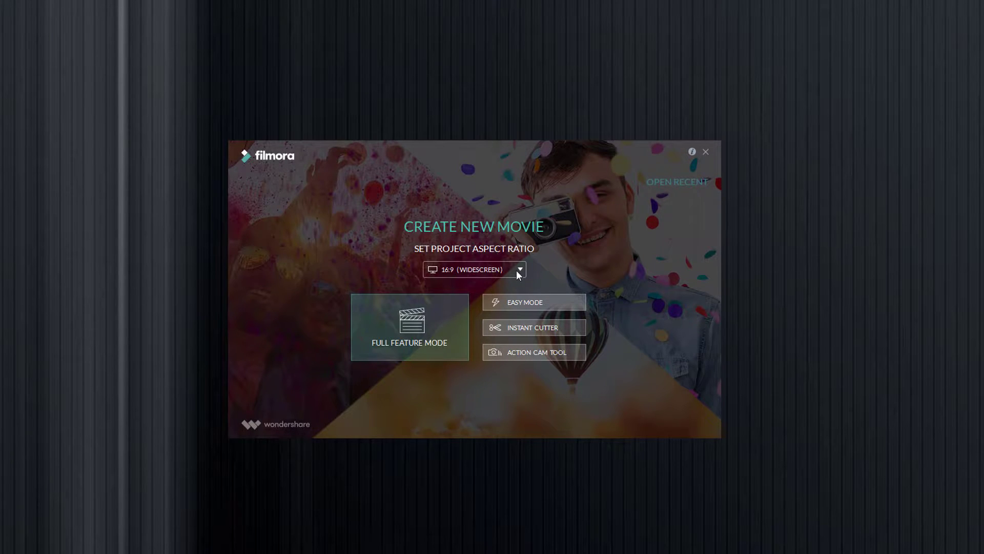
Keep the 16:9 (Widescreen) aspect ratio and enter Full Feature Mode
click(493, 269)
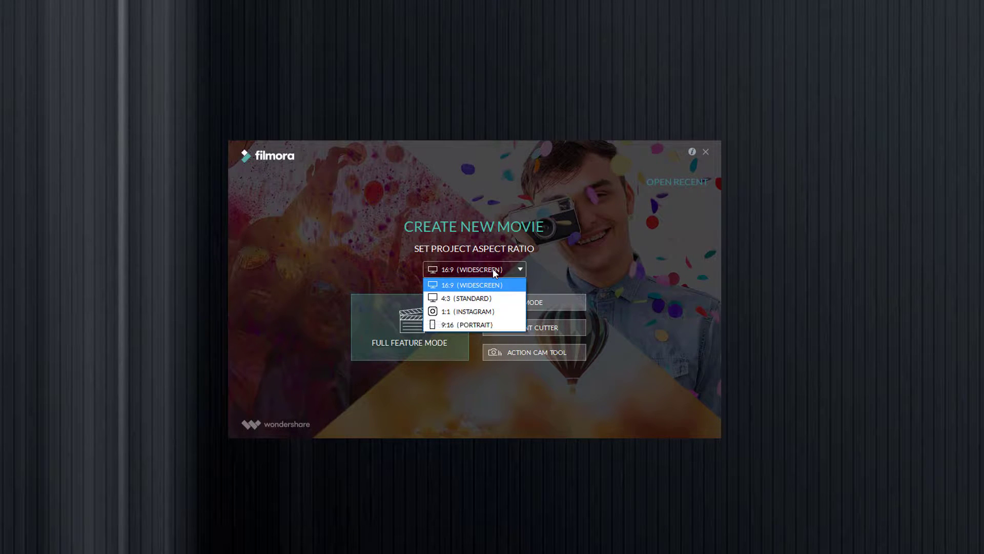
click(471, 286)
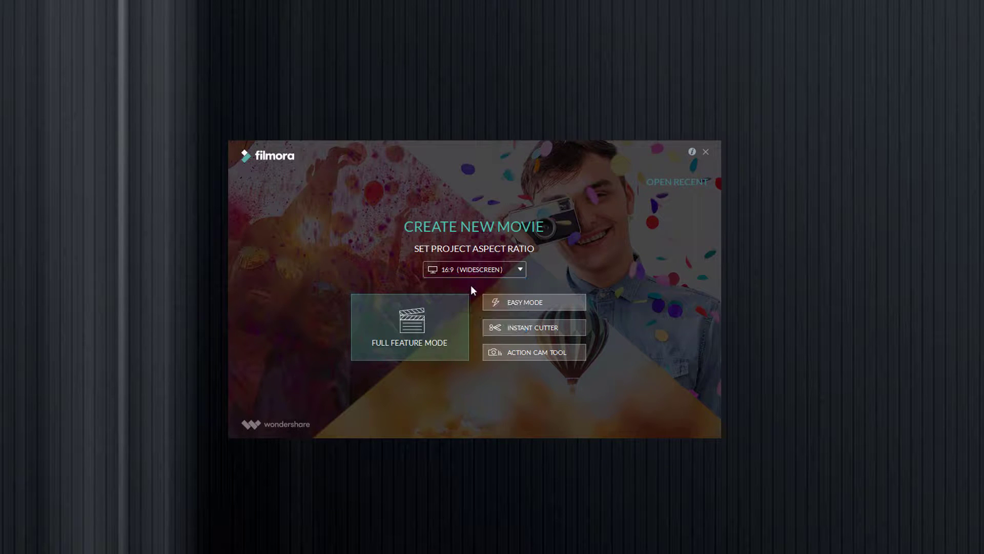
click(419, 343)
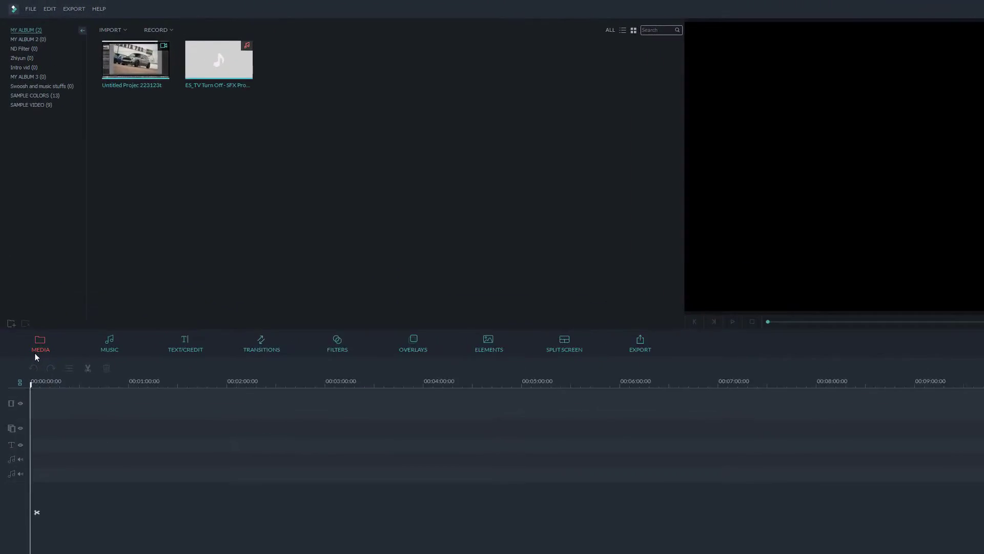
Browse the built-in music library
click(109, 336)
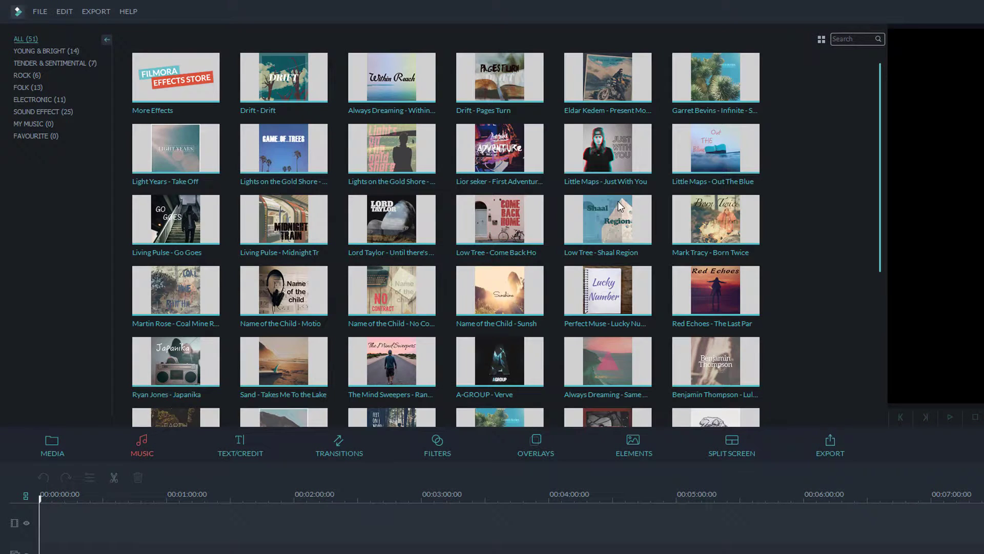
scroll(620, 257, down, 5)
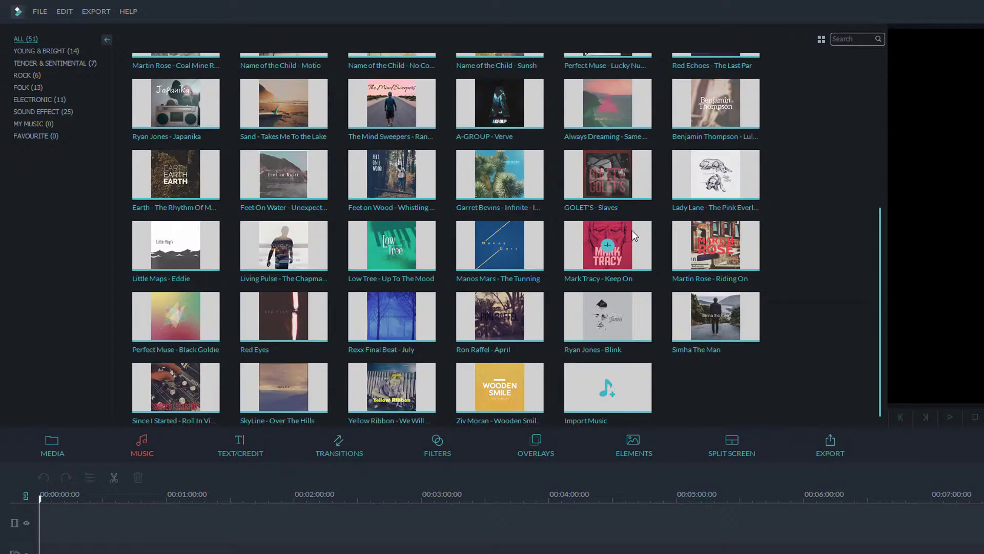
scroll(621, 296, up, 5)
scroll(620, 300, down, 5)
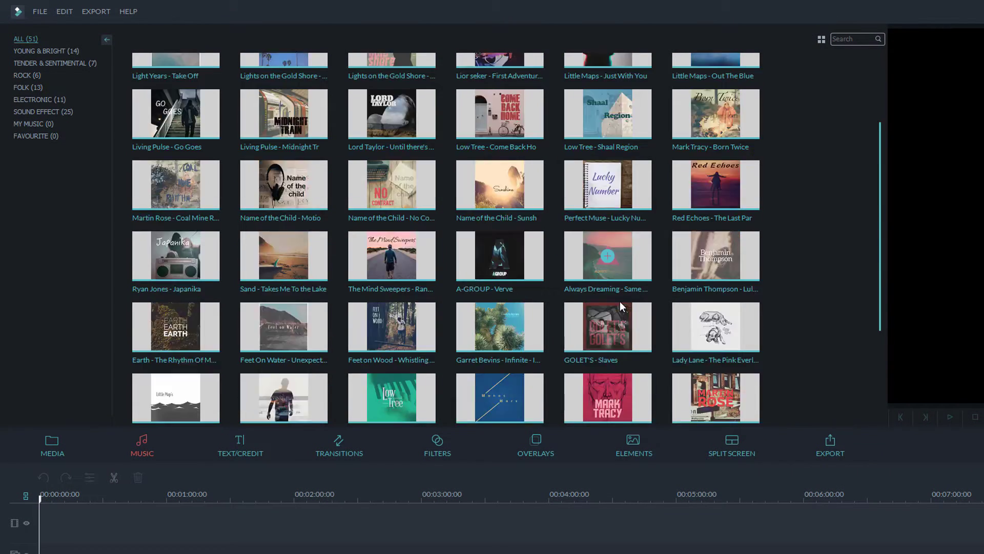
scroll(617, 302, up, 5)
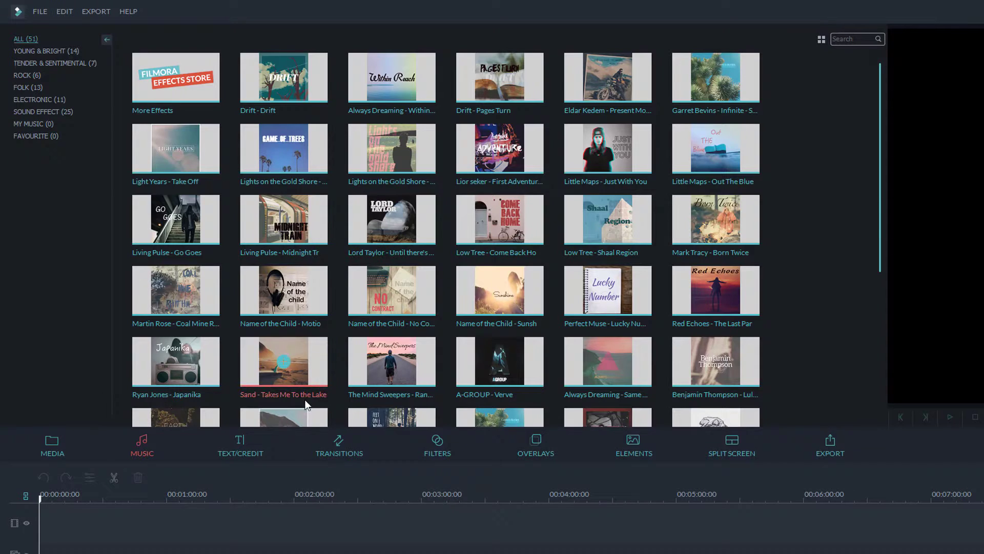
Browse the Text/Credit titles and select an Opener template
click(235, 451)
scroll(602, 275, down, 20)
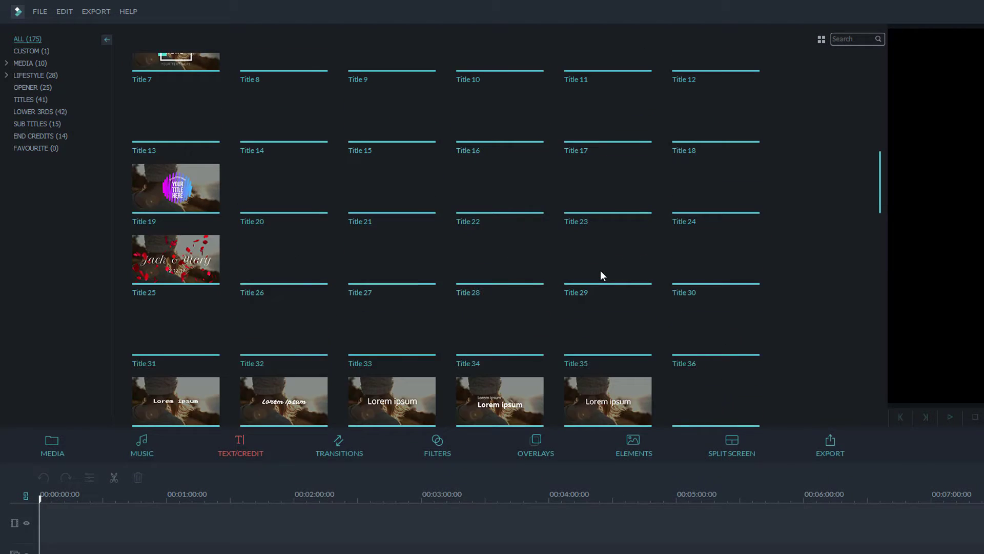
scroll(594, 288, up, 20)
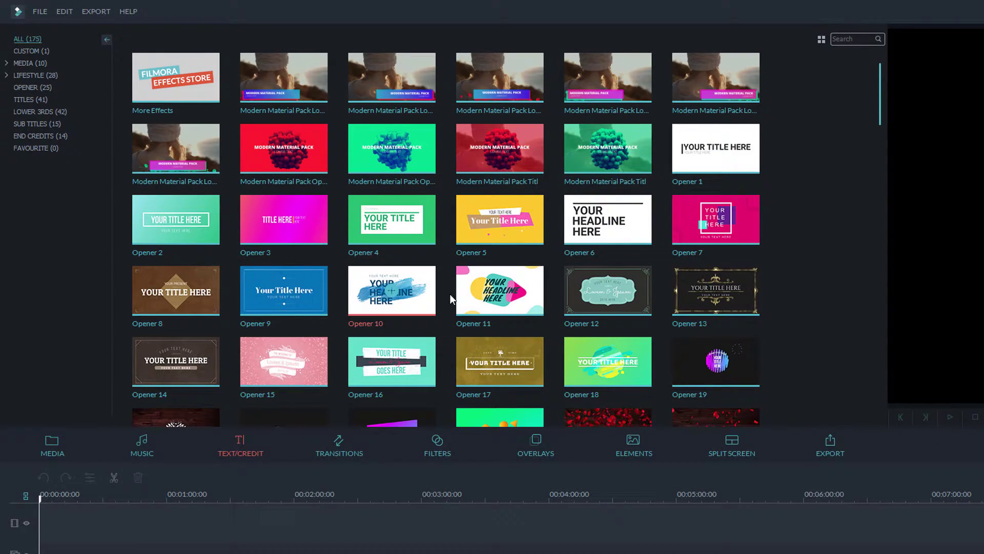
click(610, 290)
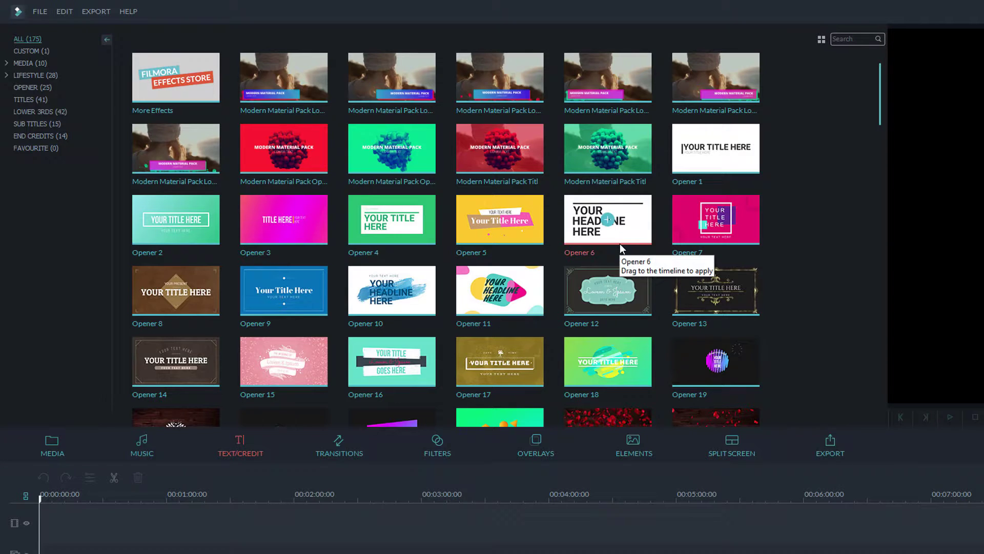
Browse the transitions library, then bring up the Filters library
click(341, 451)
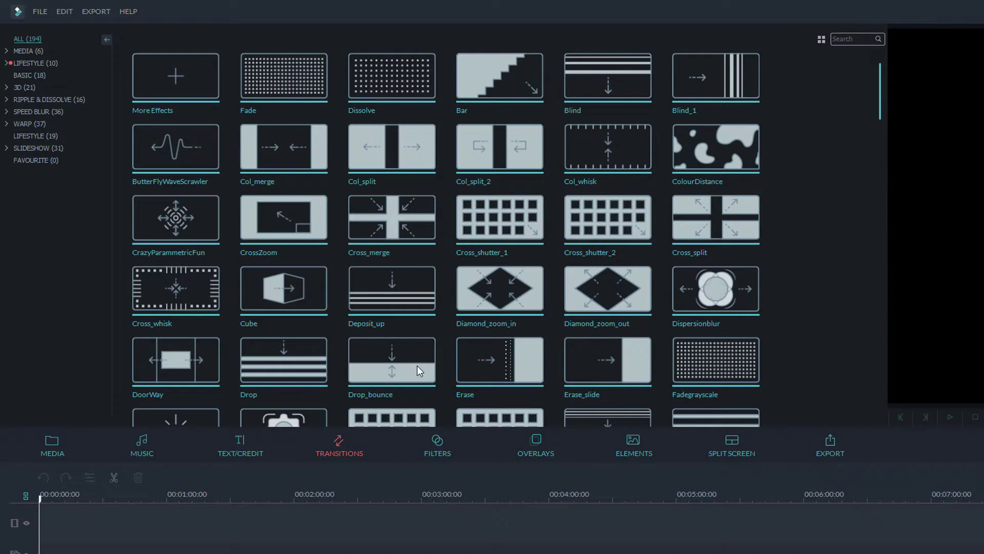
scroll(628, 259, down, 5)
scroll(631, 262, down, 5)
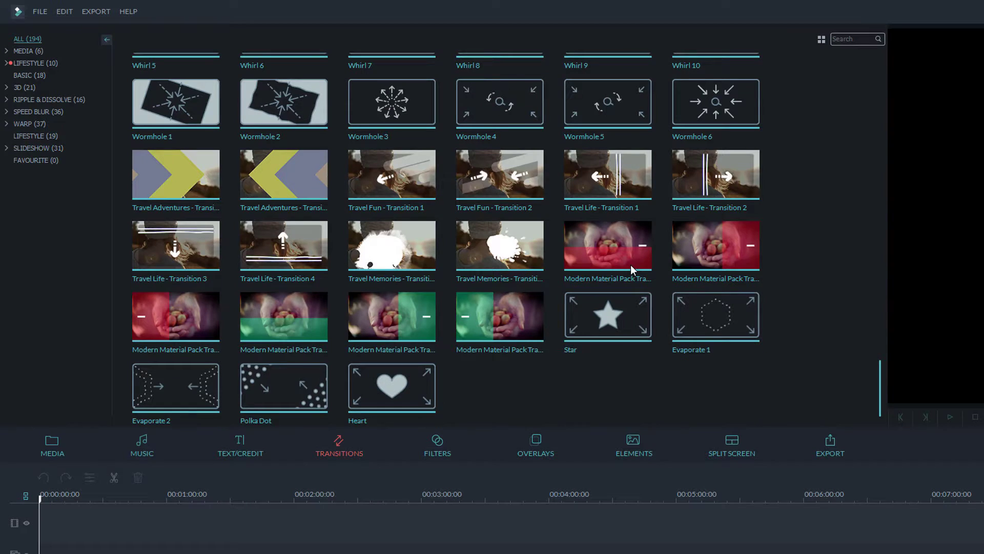
scroll(630, 265, up, 15)
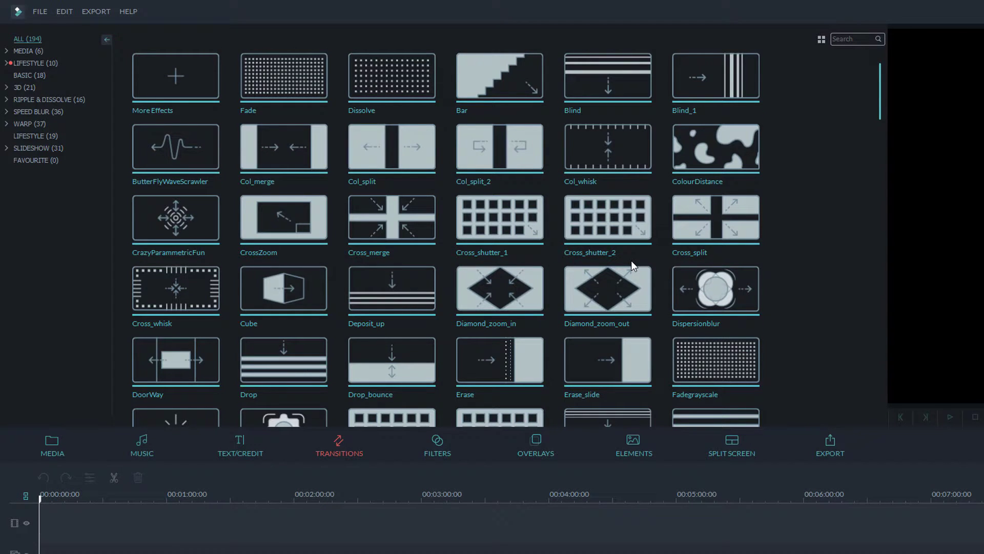
click(439, 444)
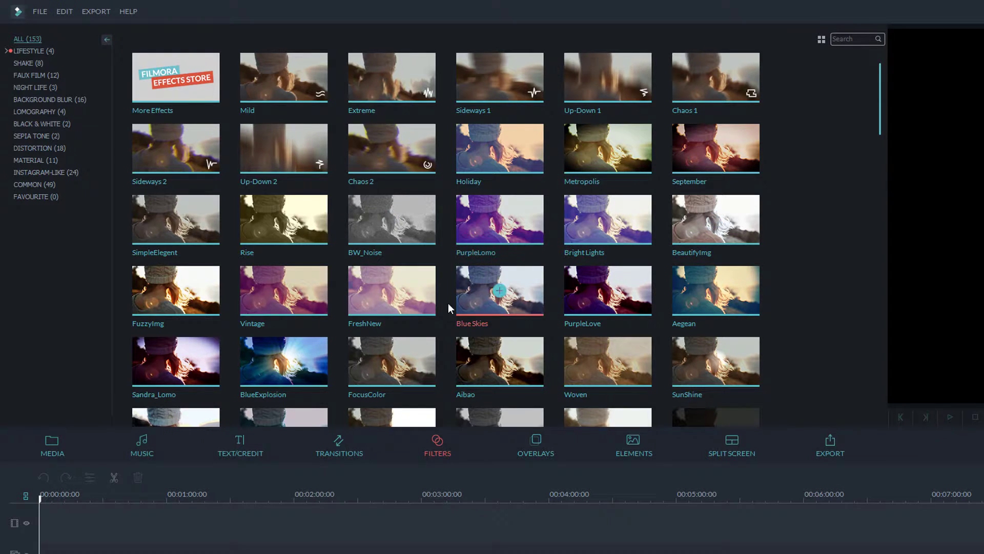
Browse Overlays and the 162 Elements, then show the 20 Split Screen layouts
click(549, 456)
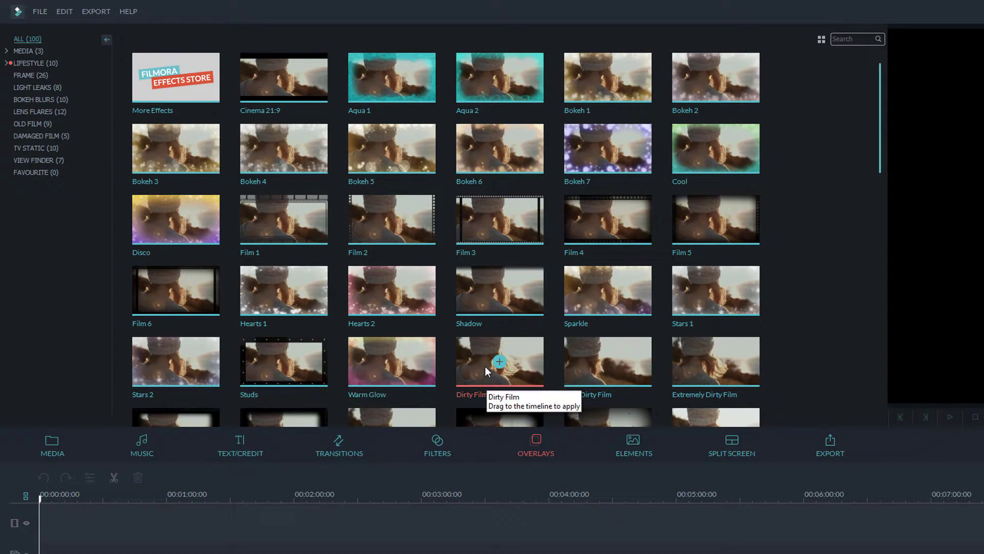
click(635, 450)
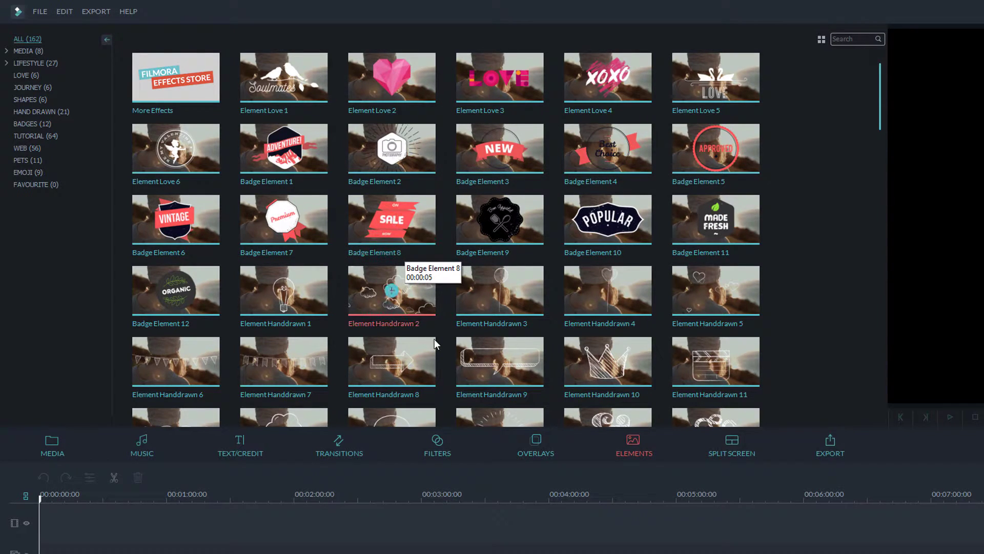
click(741, 446)
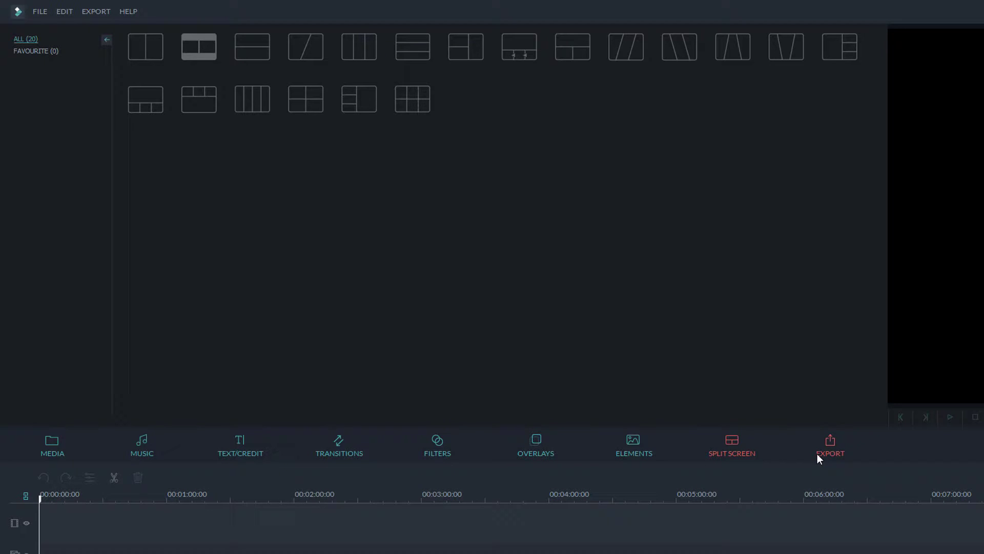
Back in the media library, add a new empty album named 'Youtube Demo'
click(53, 456)
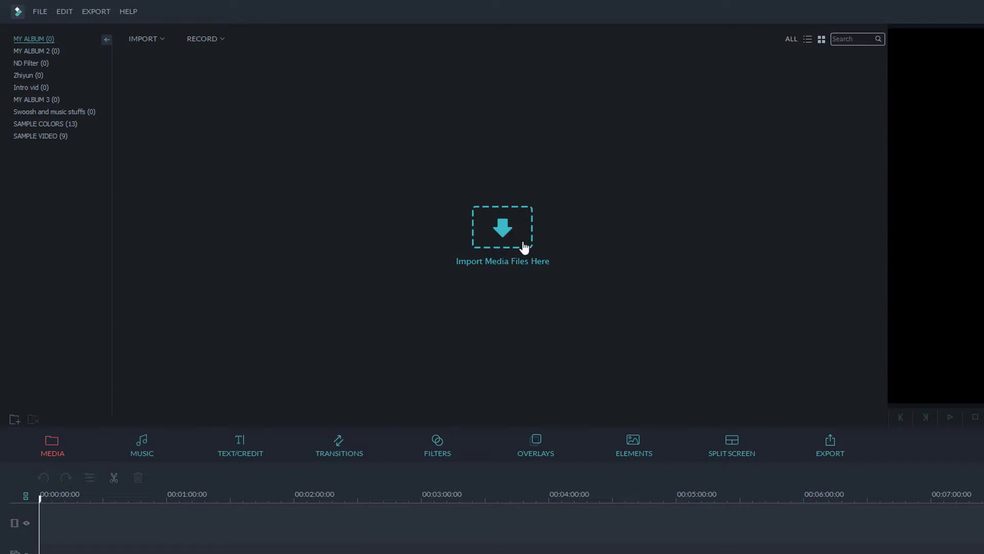
click(155, 40)
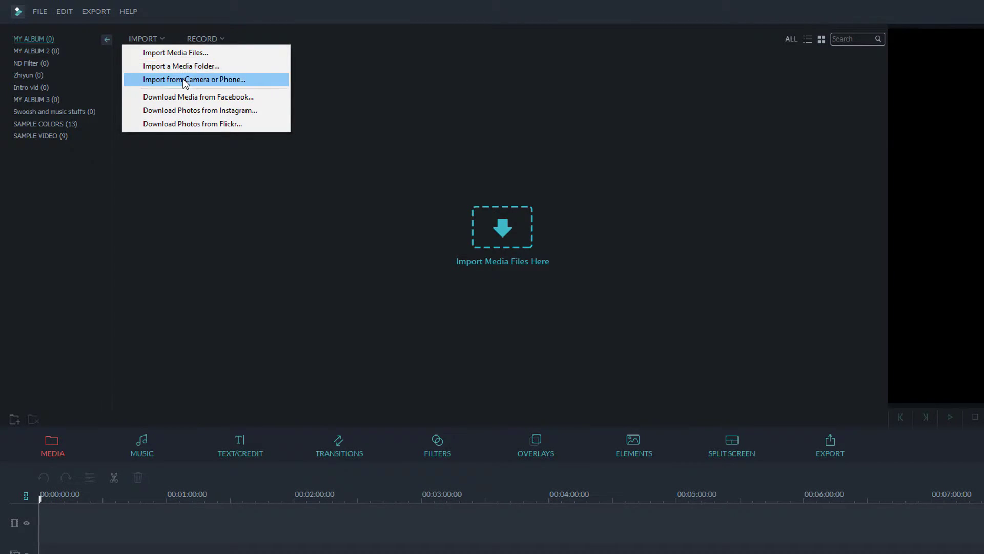
click(413, 25)
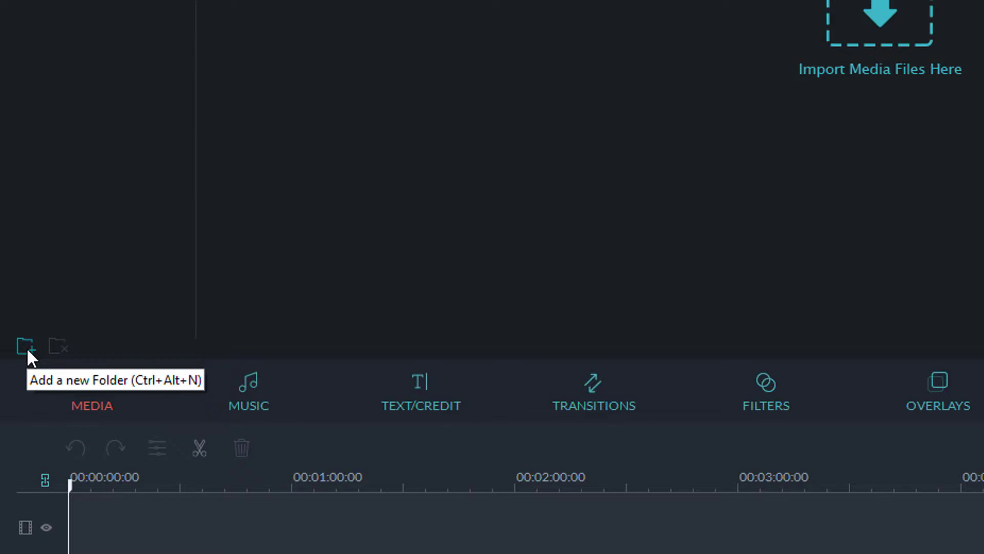
click(26, 347)
text(Youtube Demo)
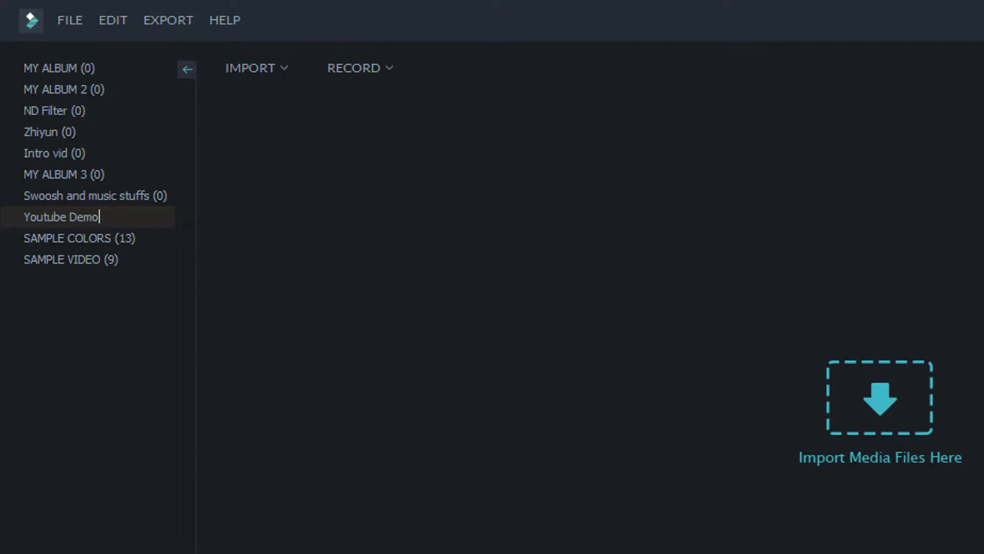
key(Return)
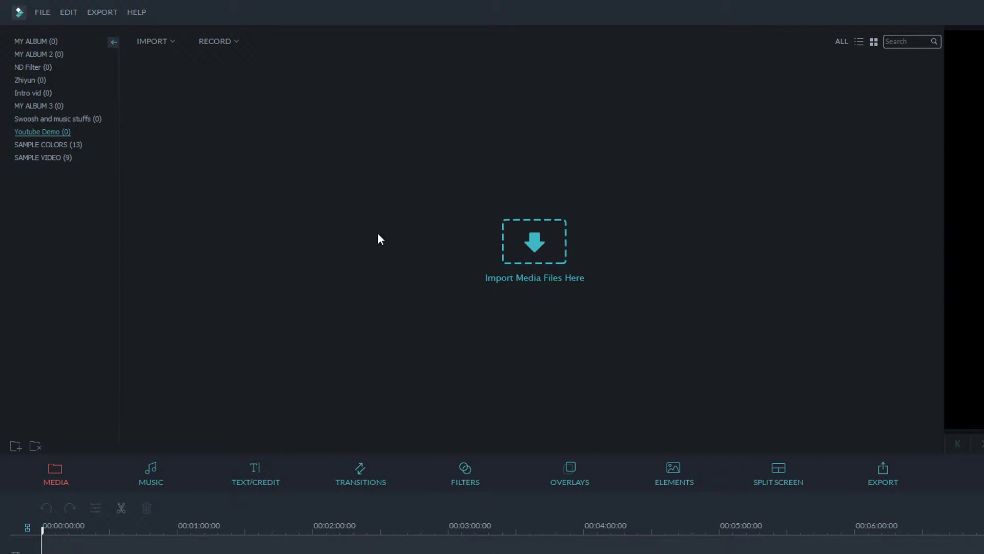
Import all seven videos, six DJI clips and VID_20180519_133901, into the Youtube Demo album
click(533, 254)
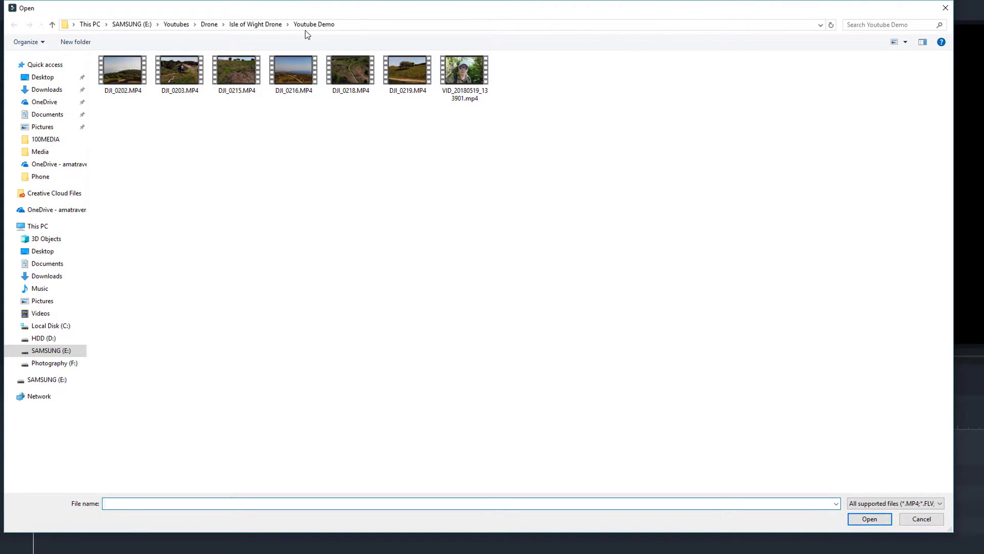
drag(580, 131, 85, 61)
click(236, 72)
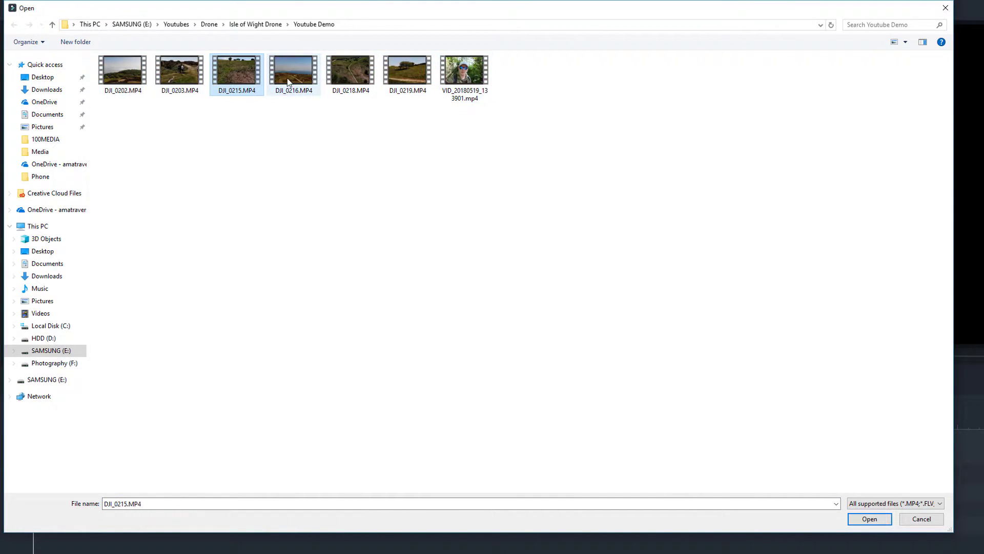
ctrl+click(294, 72)
ctrl+click(351, 72)
drag(611, 143, 97, 54)
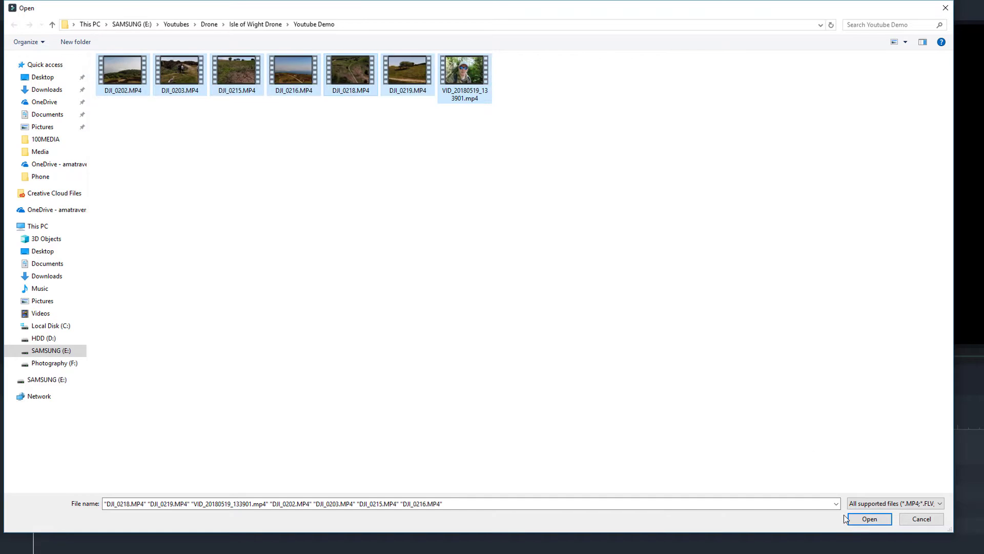
click(869, 519)
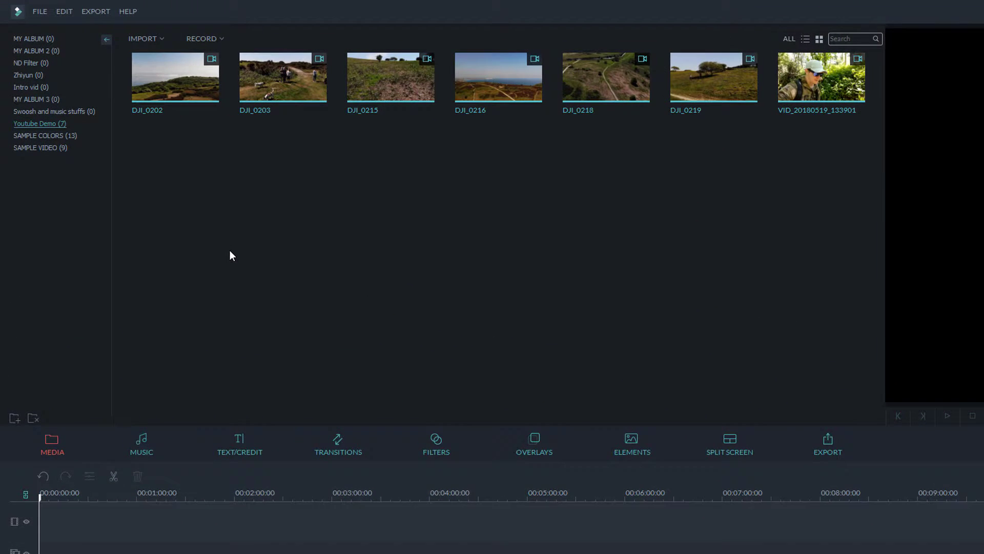
Place DJI_0202, DJI_0215, DJI_0216 and DJI_0218 end to end on the timeline
mouse_move(203, 85)
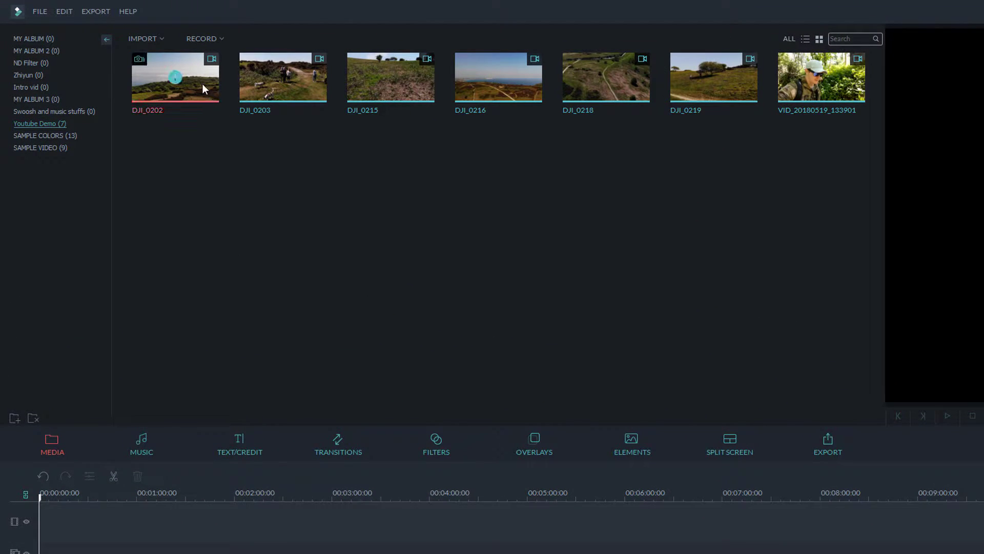
click(175, 78)
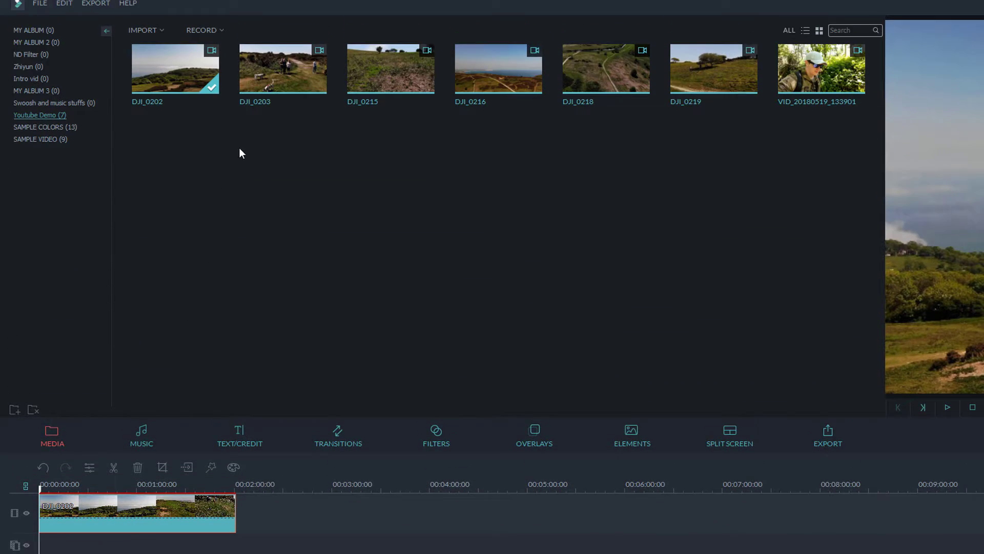
mouse_move(297, 99)
mouse_move(391, 84)
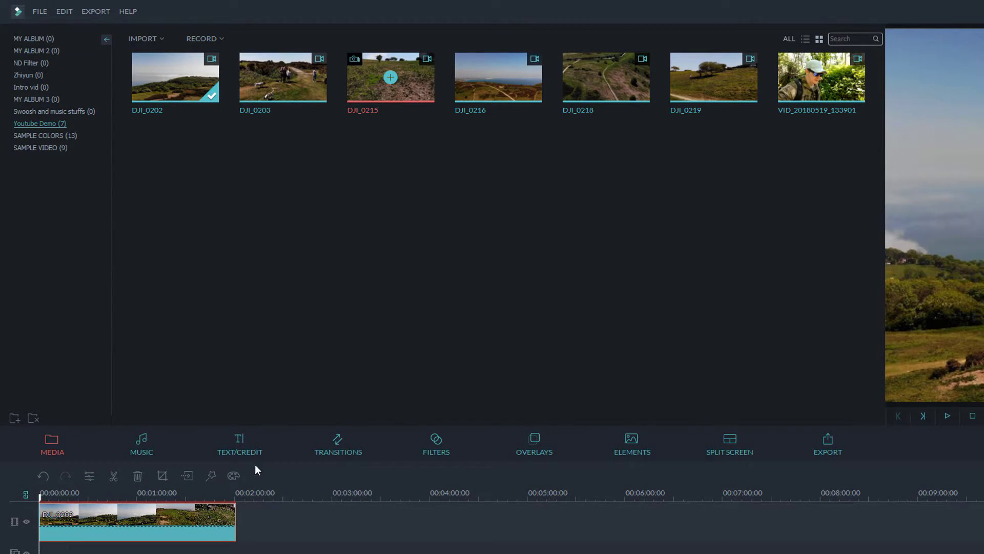
drag(257, 469, 277, 517)
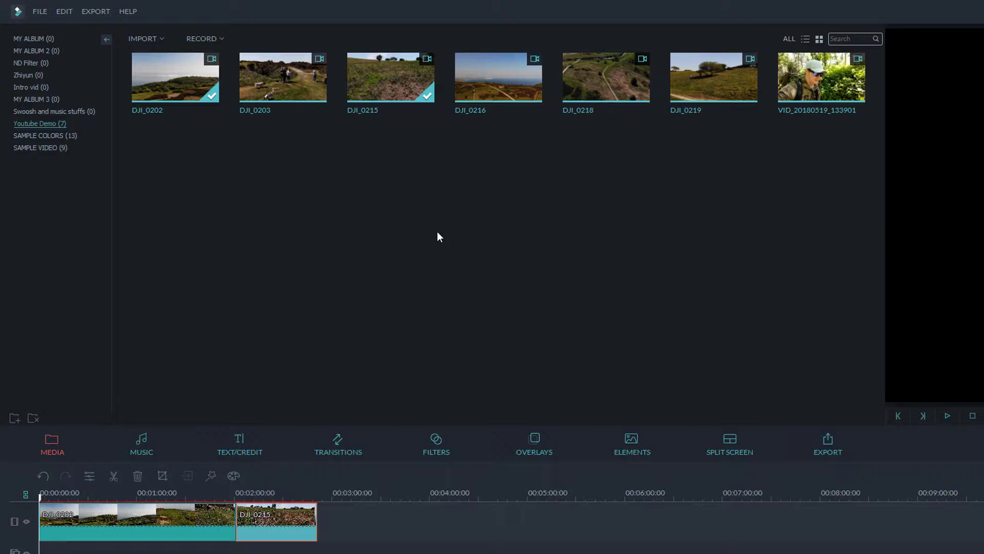
drag(663, 171, 352, 525)
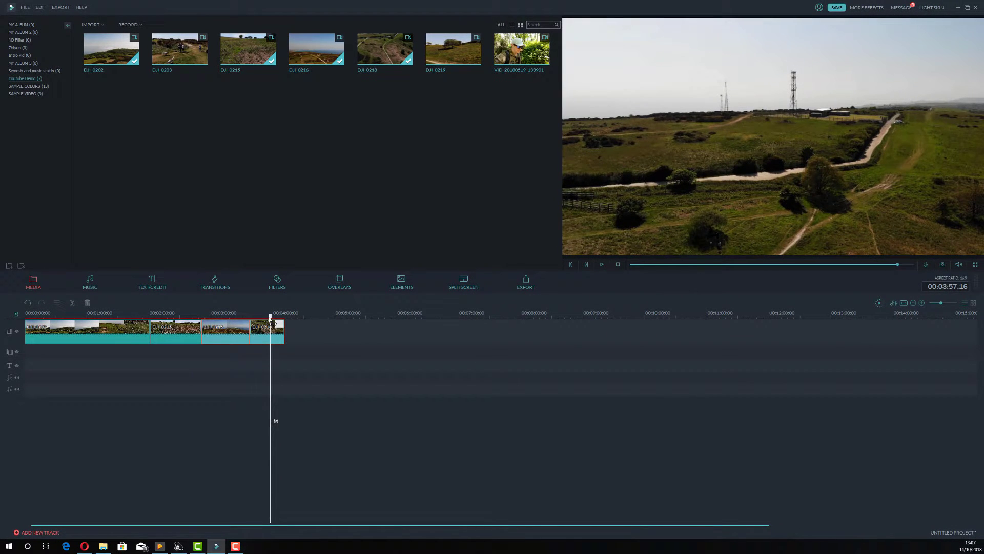
Scrub through the edit to the people-and-dogs scene and play from there
drag(270, 315, 4, 318)
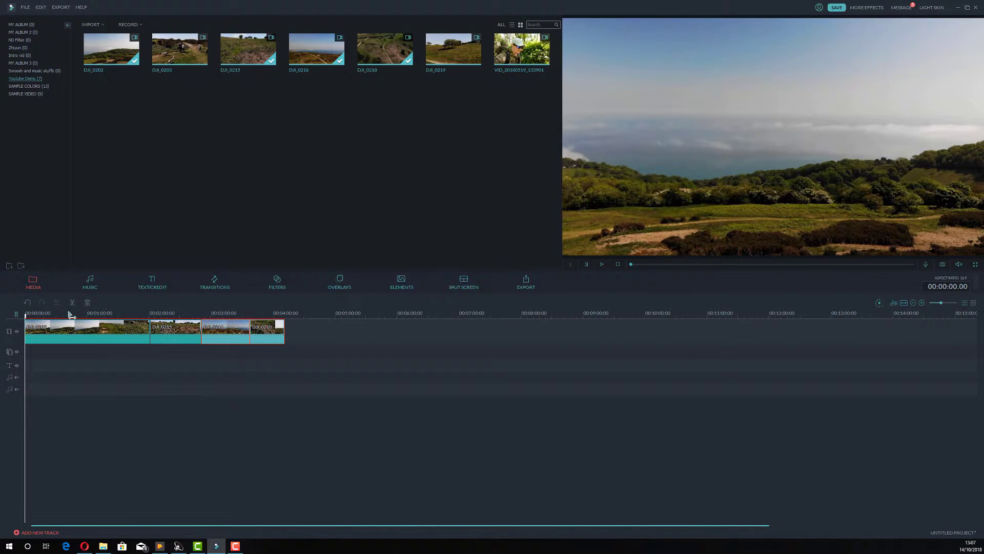
click(271, 314)
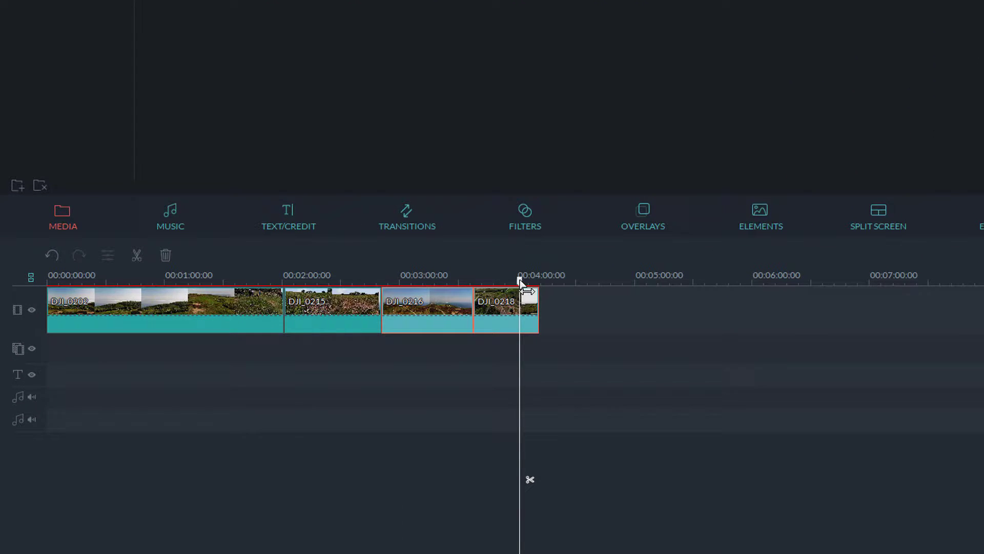
drag(520, 280, 48, 281)
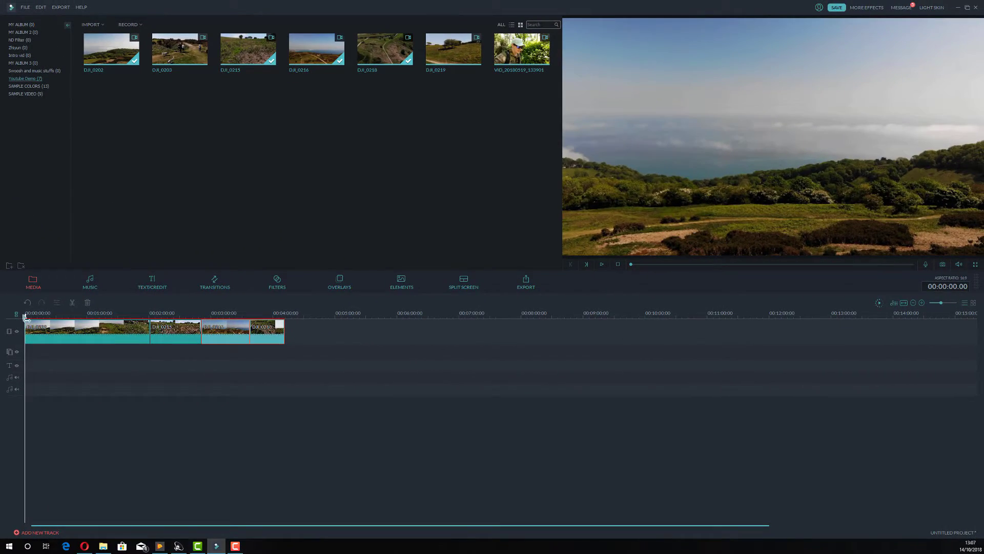
drag(25, 316, 137, 312)
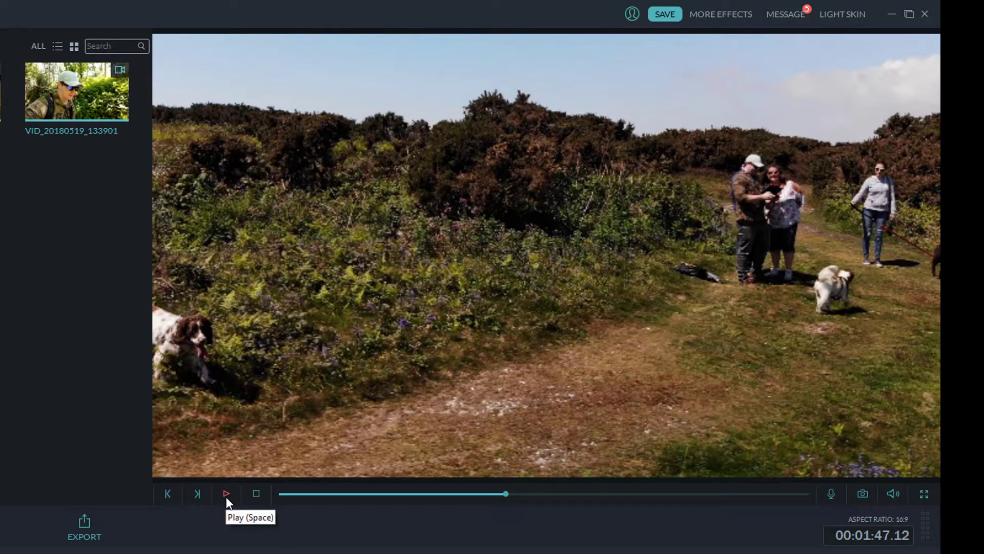
key(space)
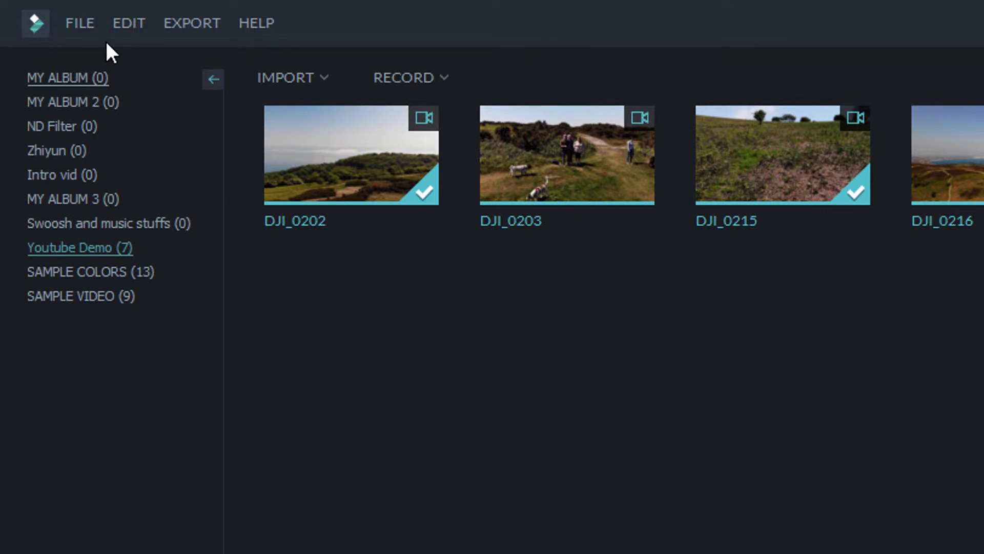
Save the project as VE Project 1.wve with Save Project As
click(90, 25)
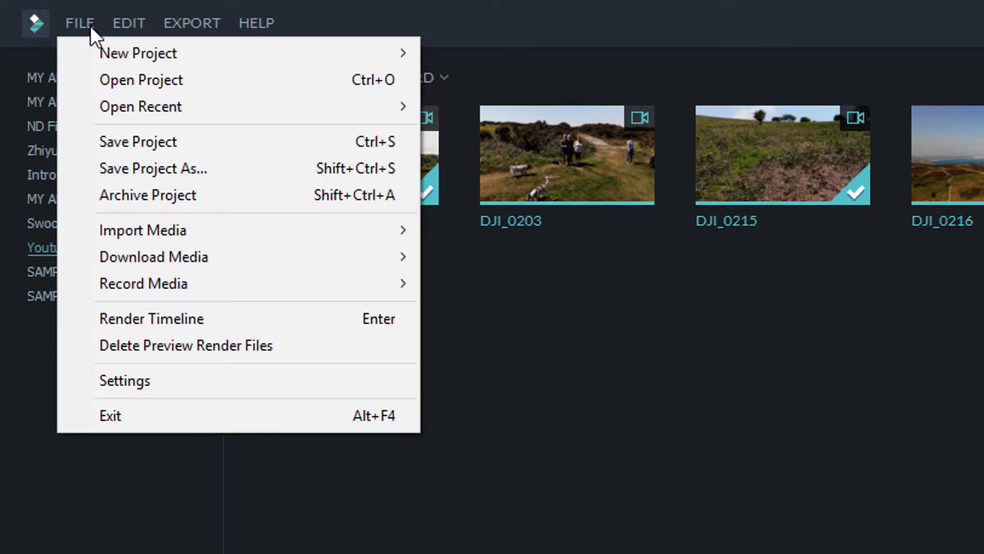
click(146, 168)
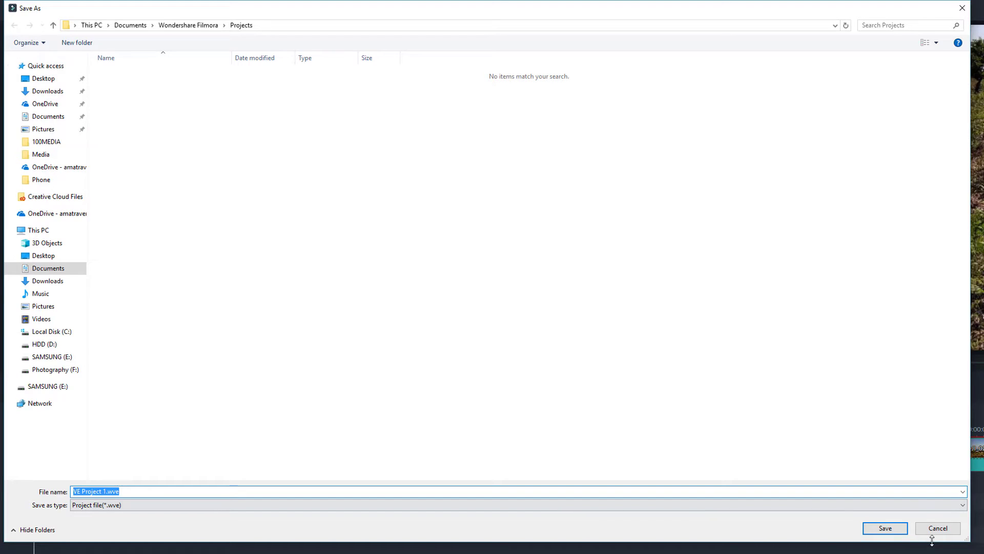
click(885, 528)
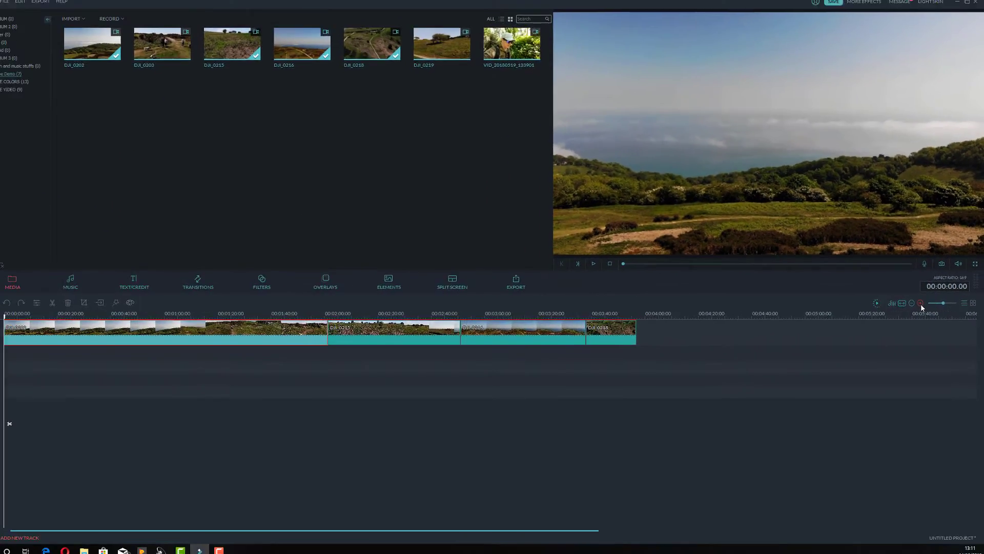
Zoom the timeline in repeatedly until the four clips fill its width
click(854, 316)
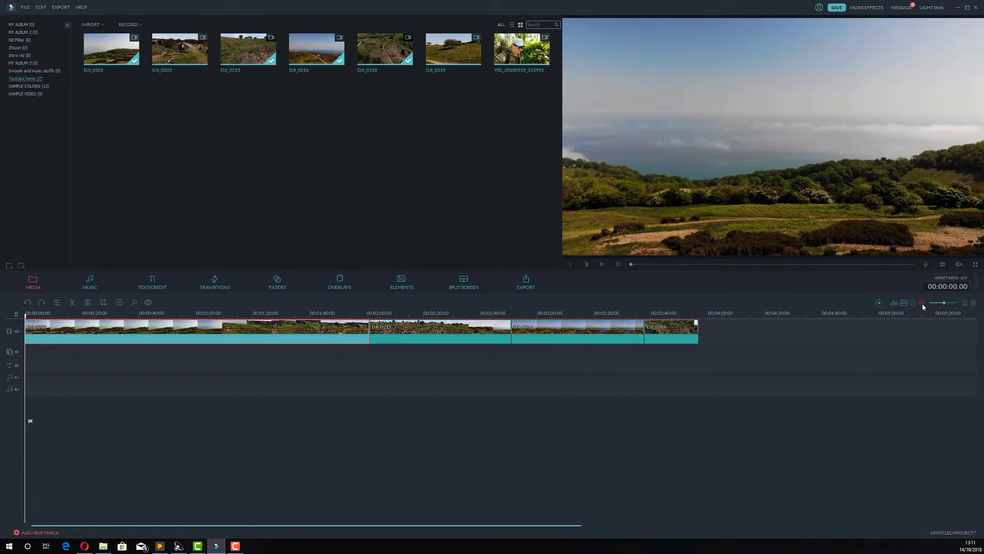
click(922, 304)
click(923, 304)
click(923, 304)
click(923, 305)
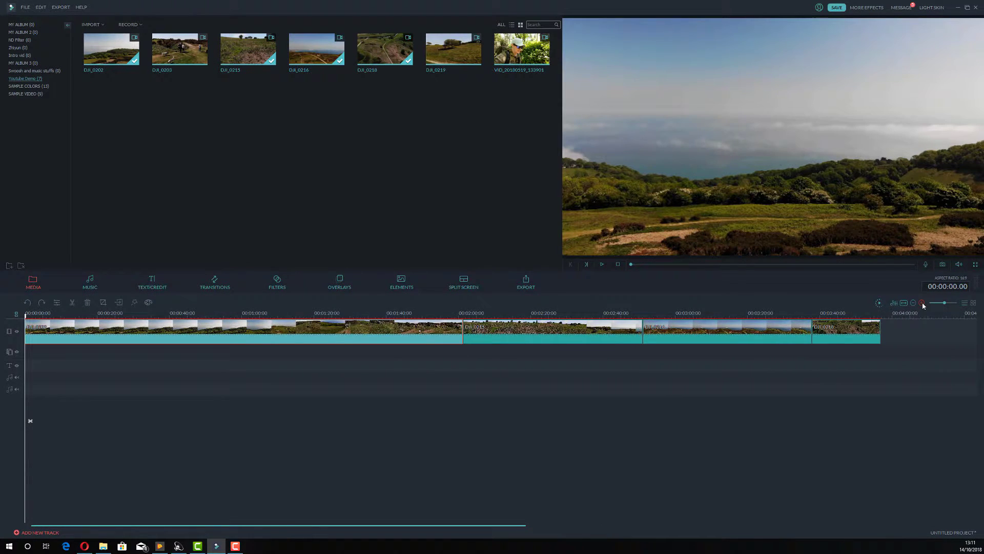
click(922, 304)
click(923, 305)
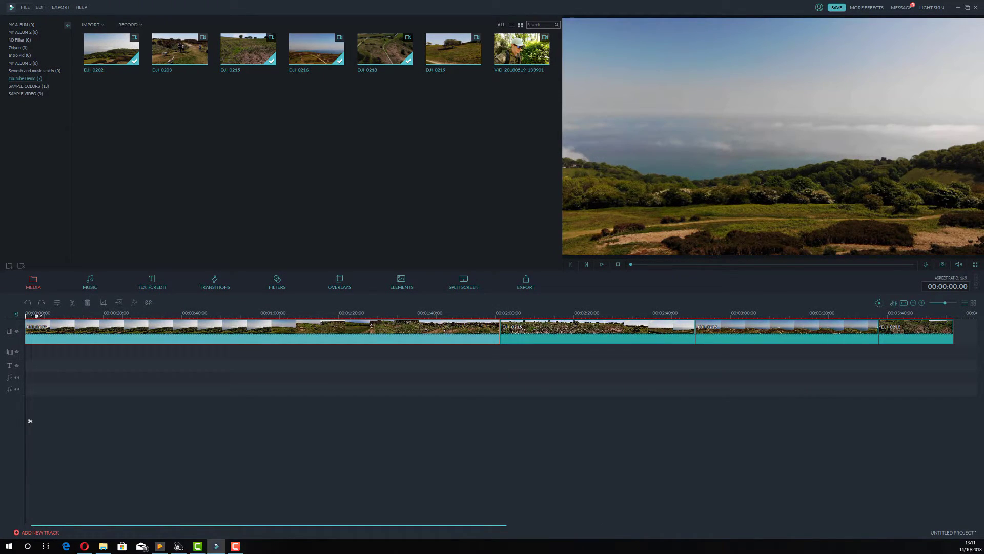
Return the playhead to 0:00 and play the edit
click(36, 315)
drag(35, 315, 25, 316)
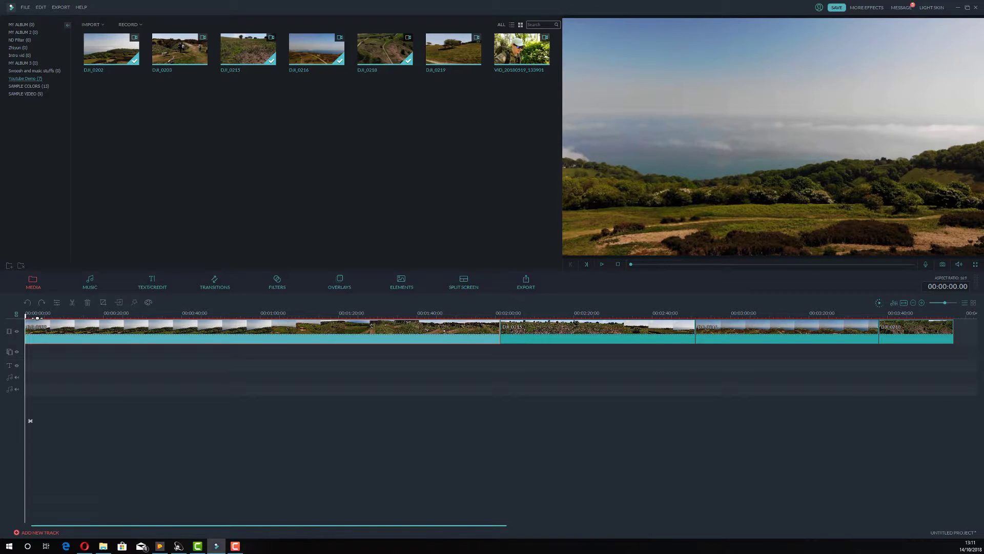
key(space)
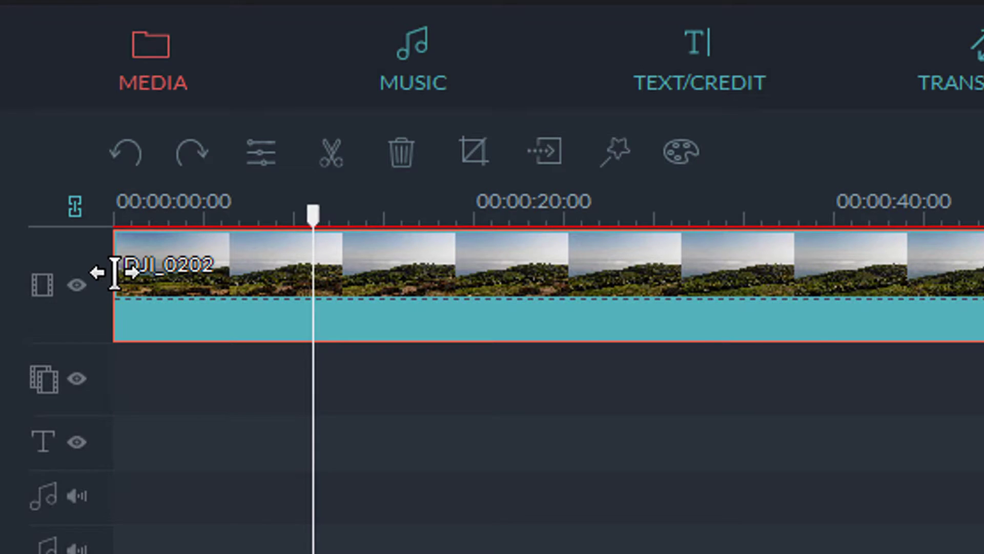
Trim DJI_0202 so it ends at the playhead around 00:00:32
drag(113, 274, 237, 277)
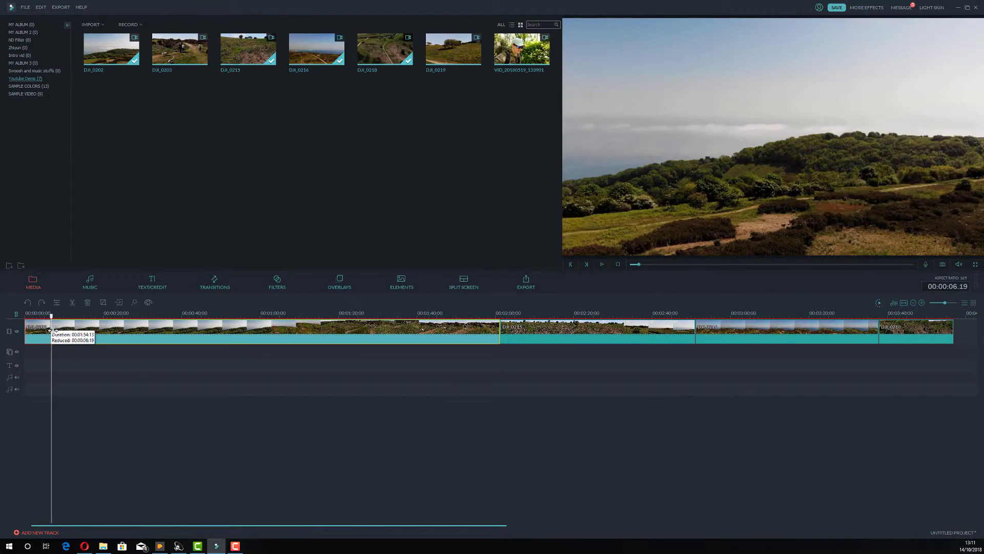
mouse_move(51, 330)
mouse_down()
mouse_move(92, 329)
mouse_move(33, 329)
mouse_move(71, 331)
mouse_up()
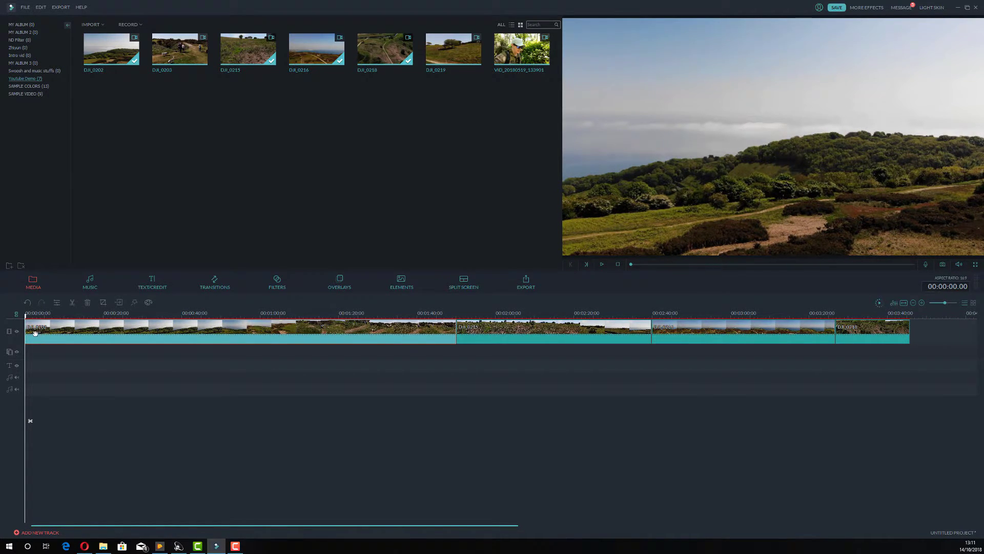
click(143, 332)
key(space)
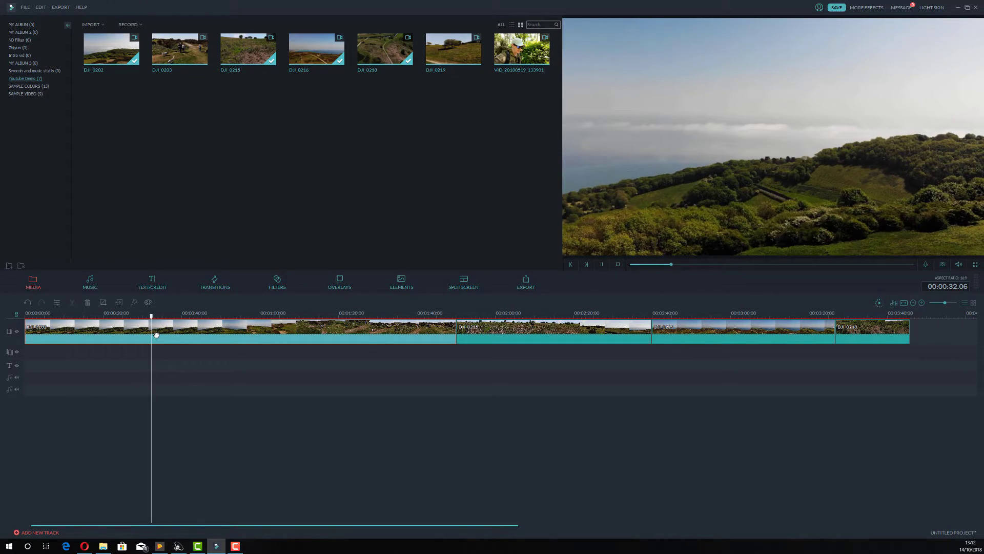
key(space)
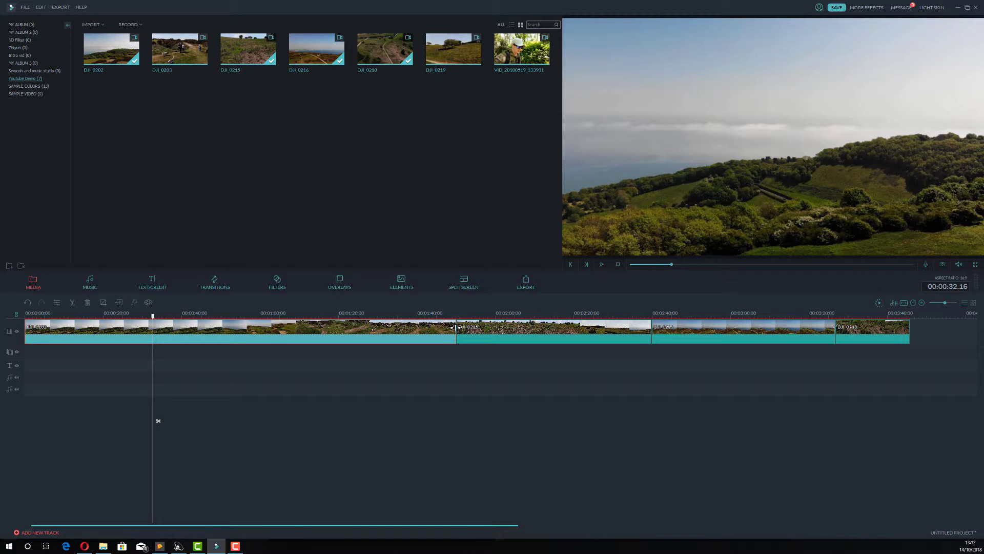
drag(455, 327, 149, 330)
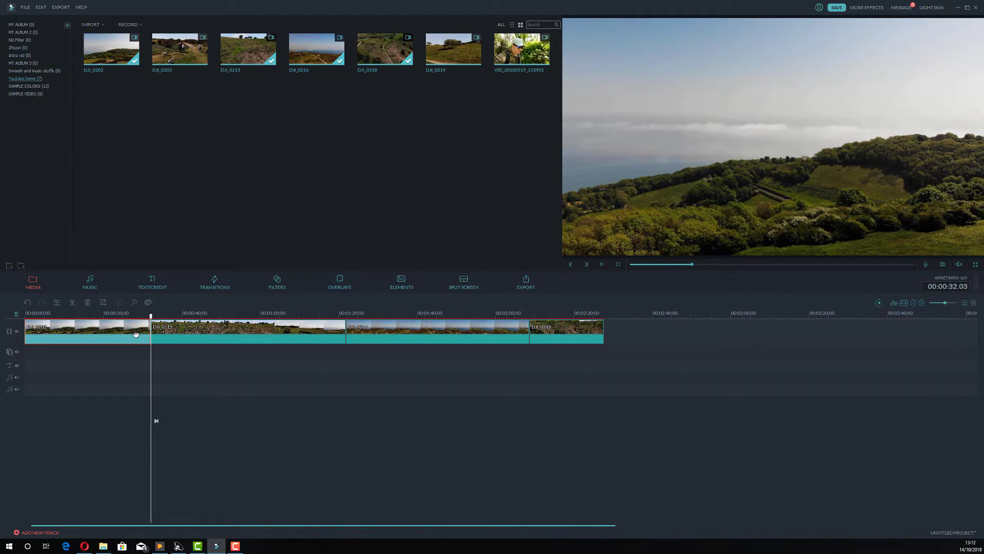
Replay the sequence from the start and check the cut near 30 seconds
drag(156, 420, 23, 321)
key(space)
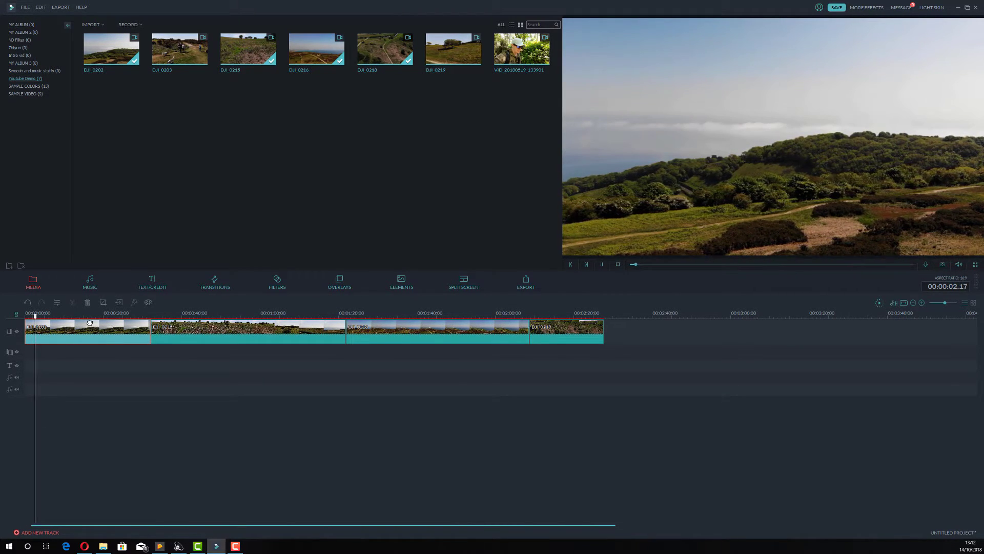
click(140, 313)
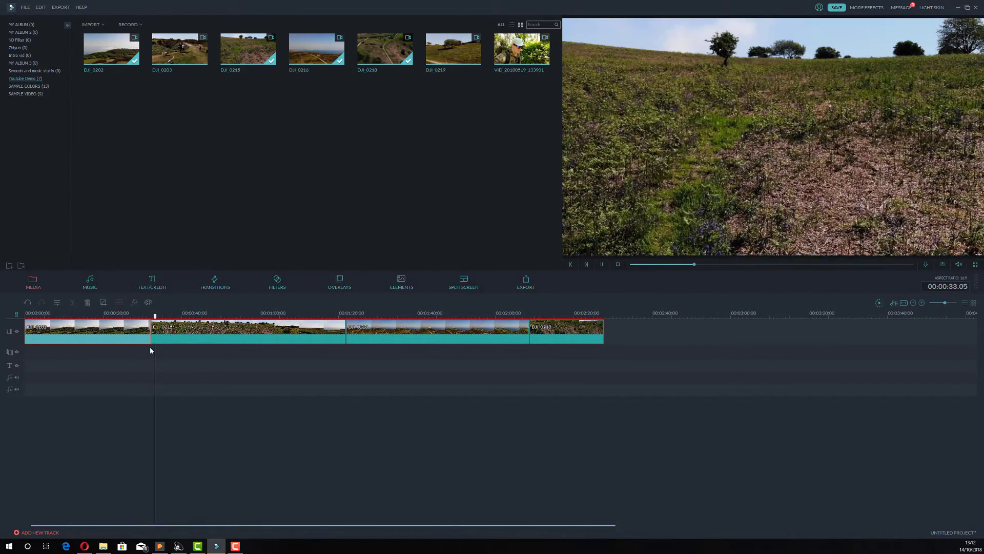
key(space)
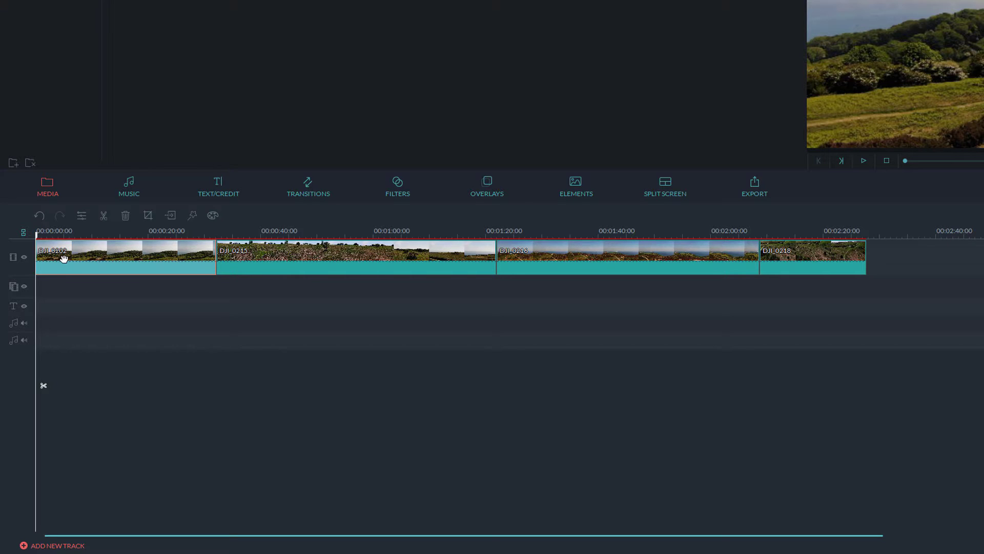
Move DJI_0202 after DJI_0215, then trim DJI_0215 to about 00:00:14:16
drag(59, 256, 338, 262)
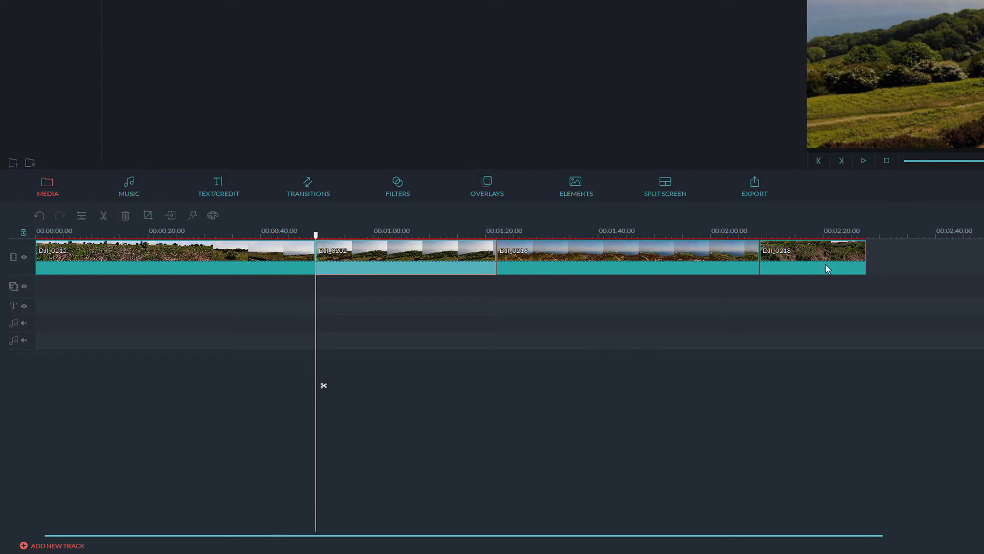
click(227, 255)
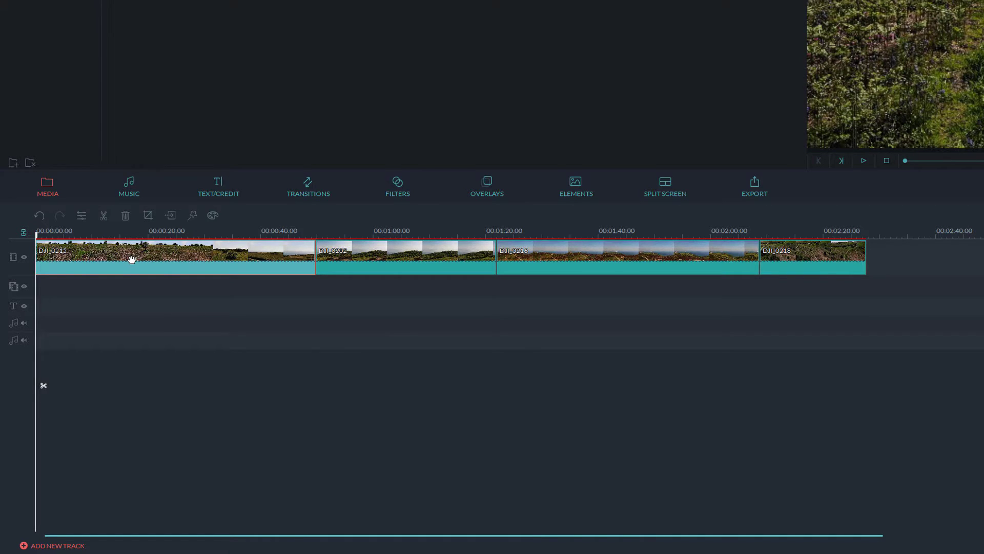
drag(36, 256, 75, 256)
click(104, 235)
drag(275, 257, 143, 293)
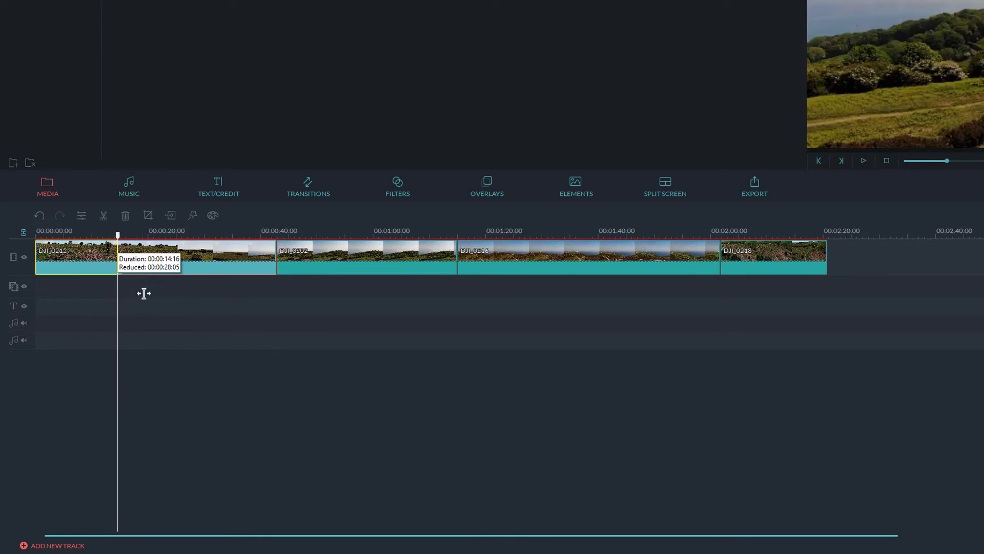
drag(117, 235, 383, 235)
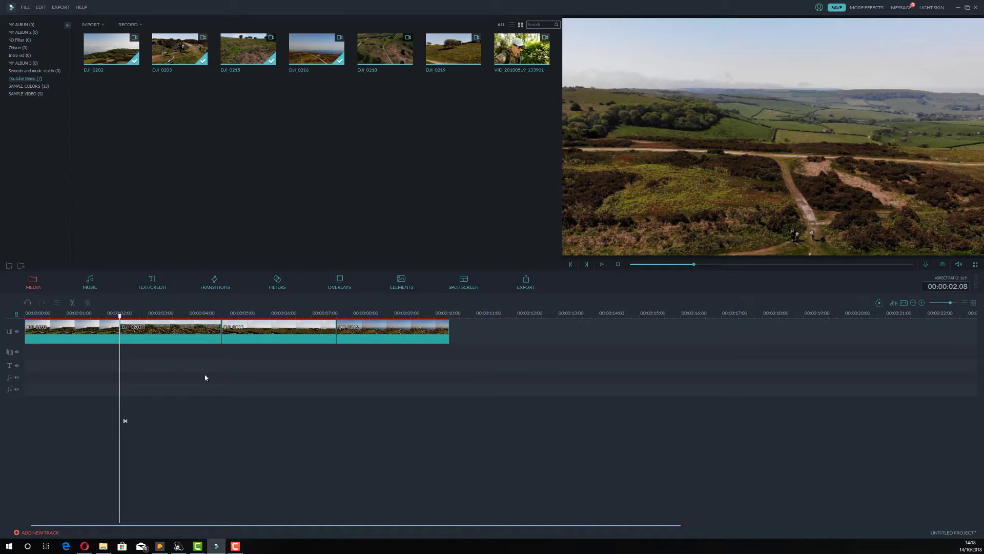
Open the Speed/Duration settings for the selected drone clip
click(169, 332)
double_click(170, 332)
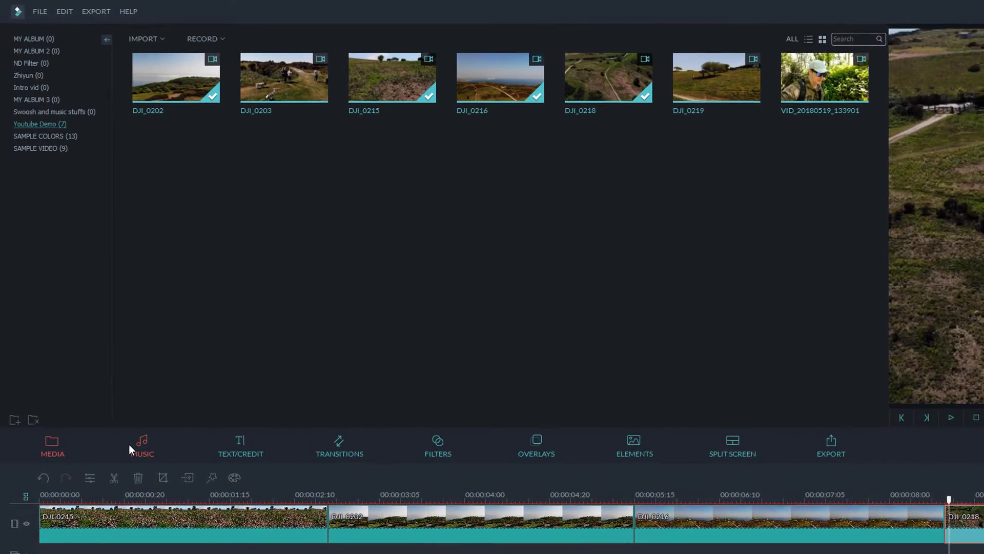
Place 'Lord Taylor - Until there's more' on the audio track at the project start
click(145, 456)
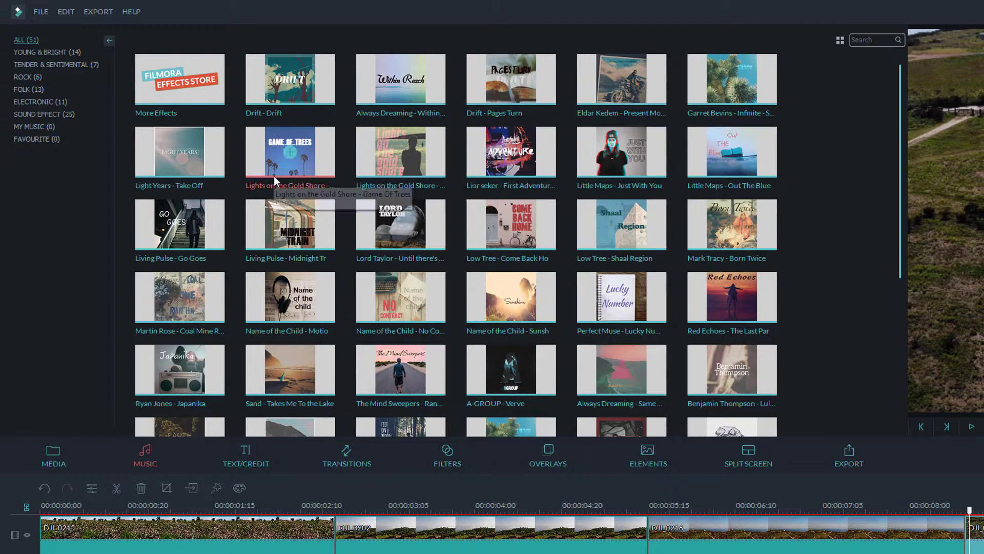
click(435, 94)
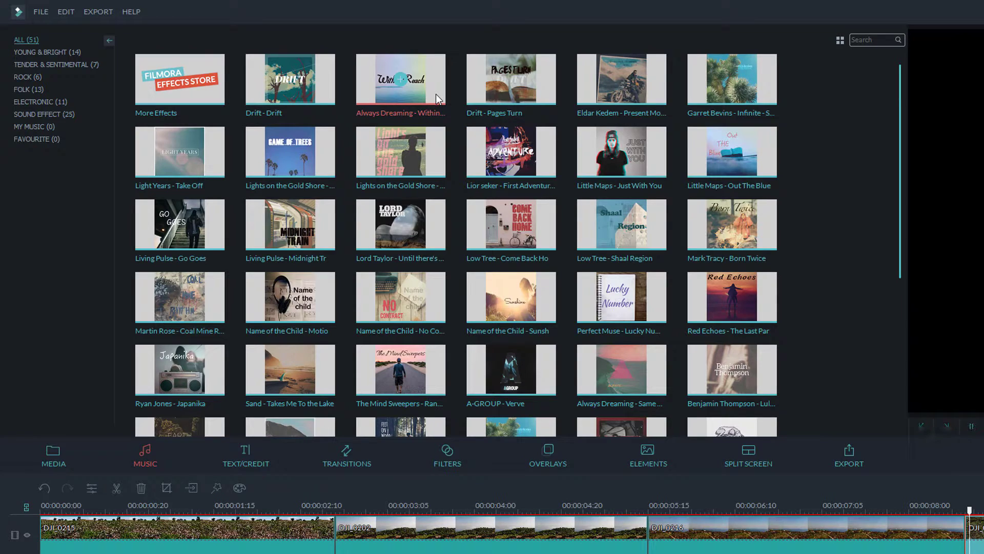
click(971, 426)
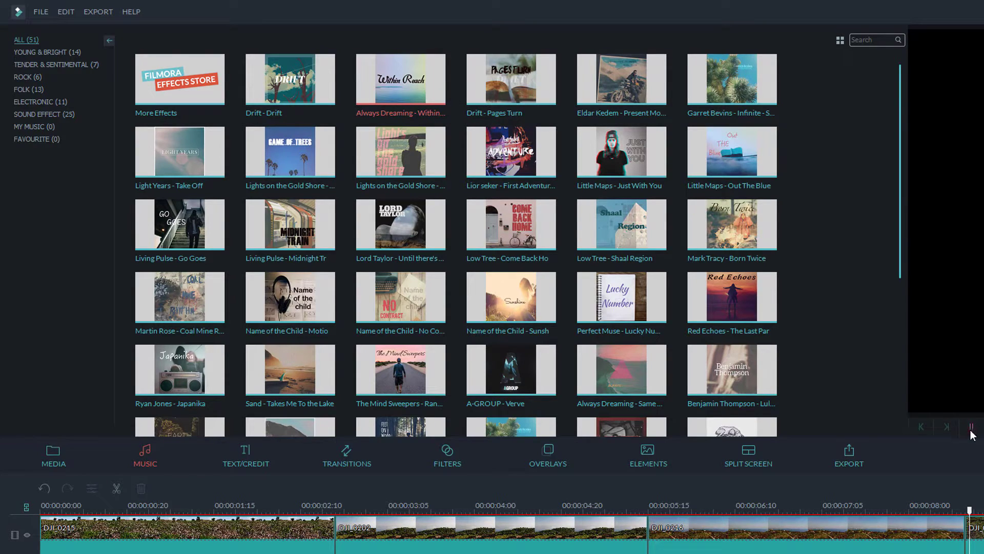
click(424, 247)
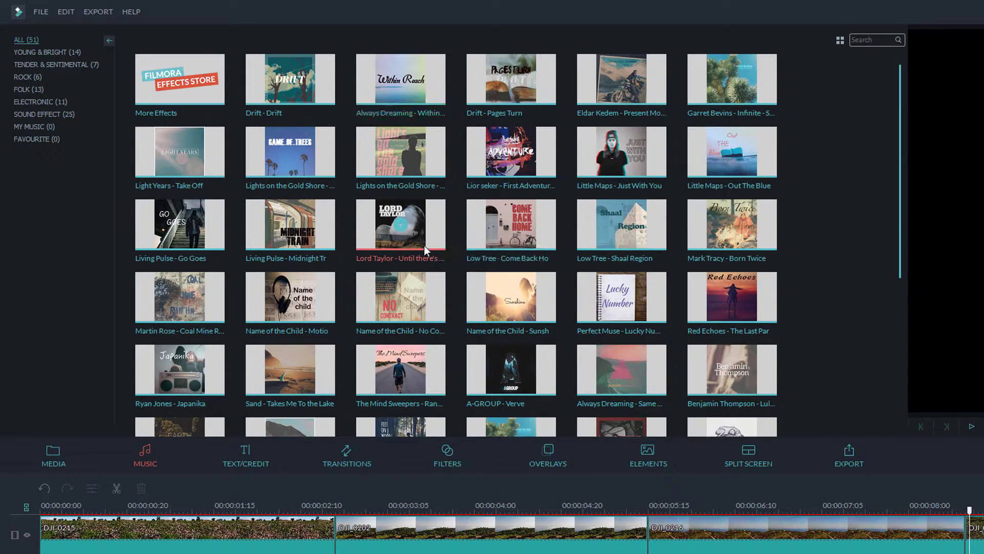
drag(436, 223, 43, 553)
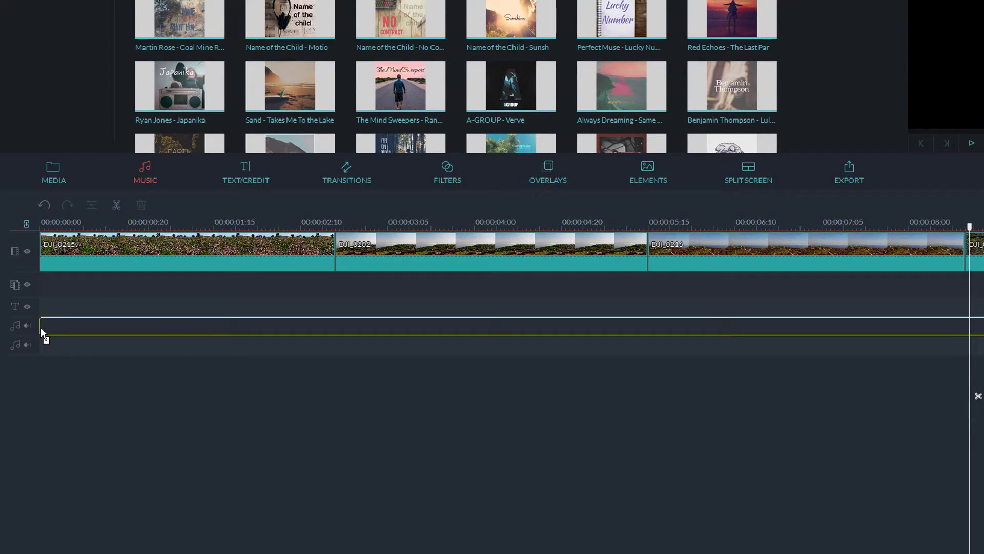
drag(41, 327, 40, 328)
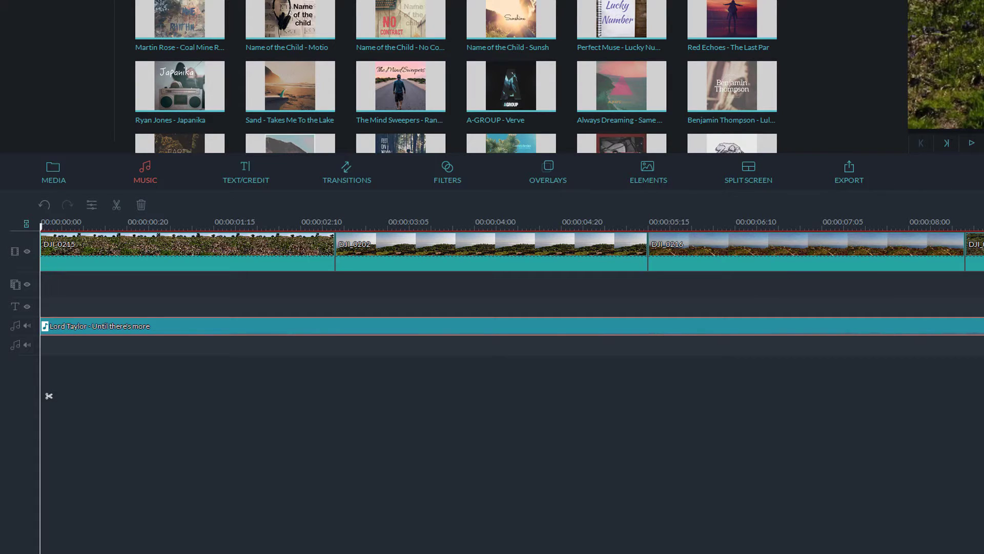
Trim the music track so it ends at 00:00:13:15 with the video
scroll(492, 287, down, 6)
scroll(492, 287, up, 3)
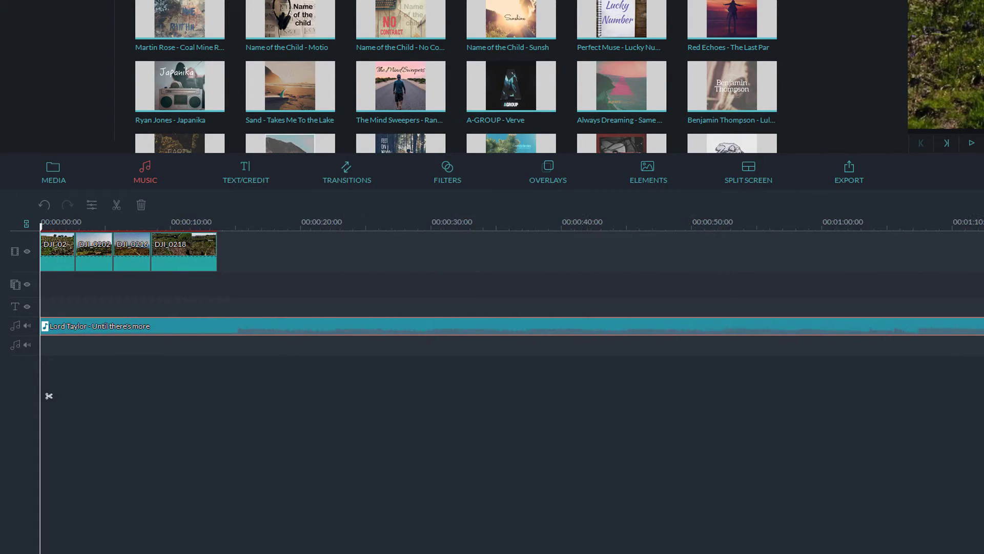
scroll(49, 396, down, 2)
scroll(49, 396, right, 5)
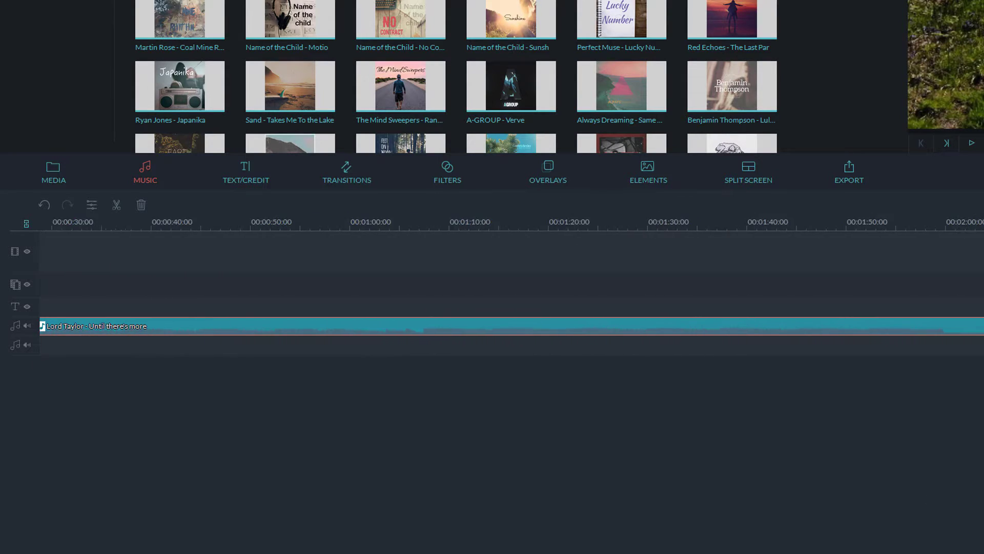
drag(786, 334, 82, 330)
scroll(665, 361, left, 5)
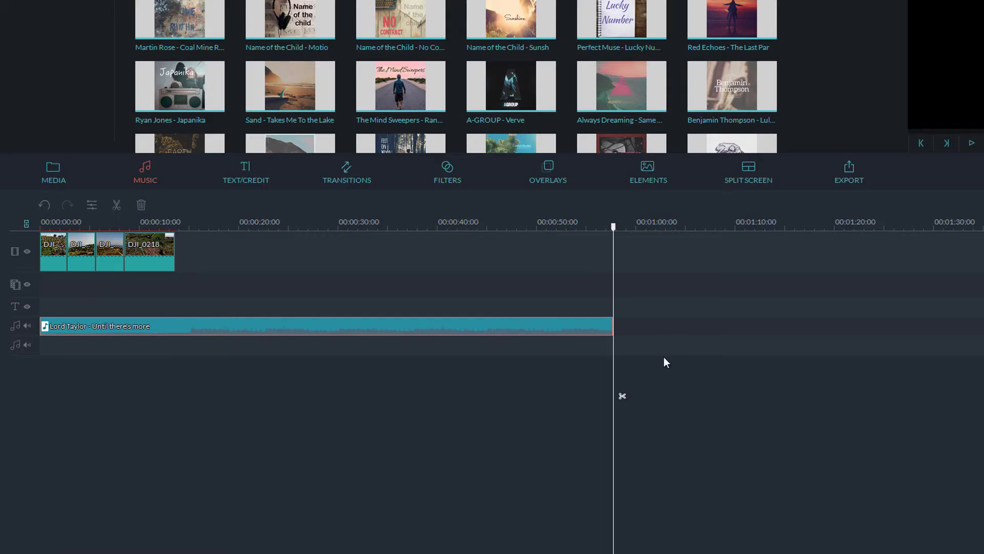
drag(613, 328, 175, 318)
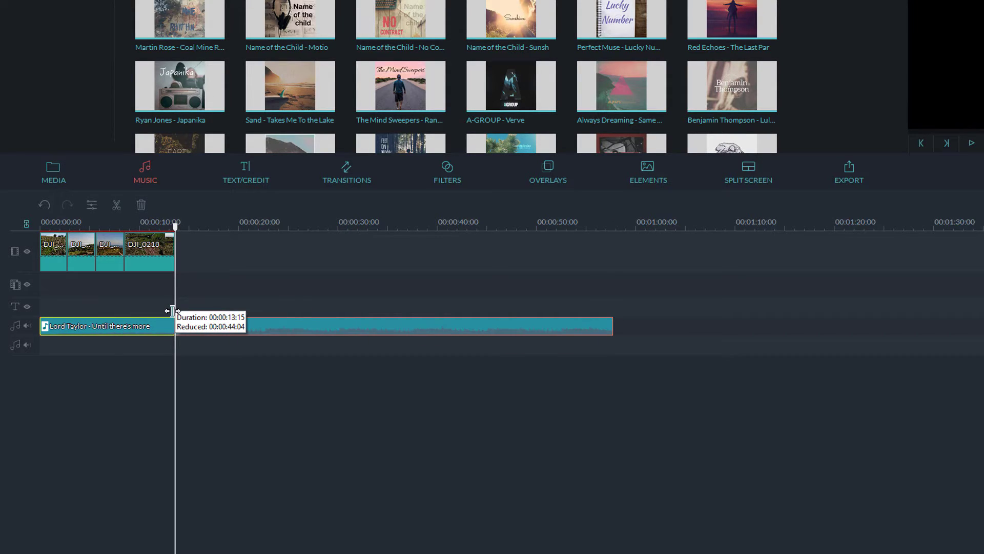
drag(87, 233, 87, 233)
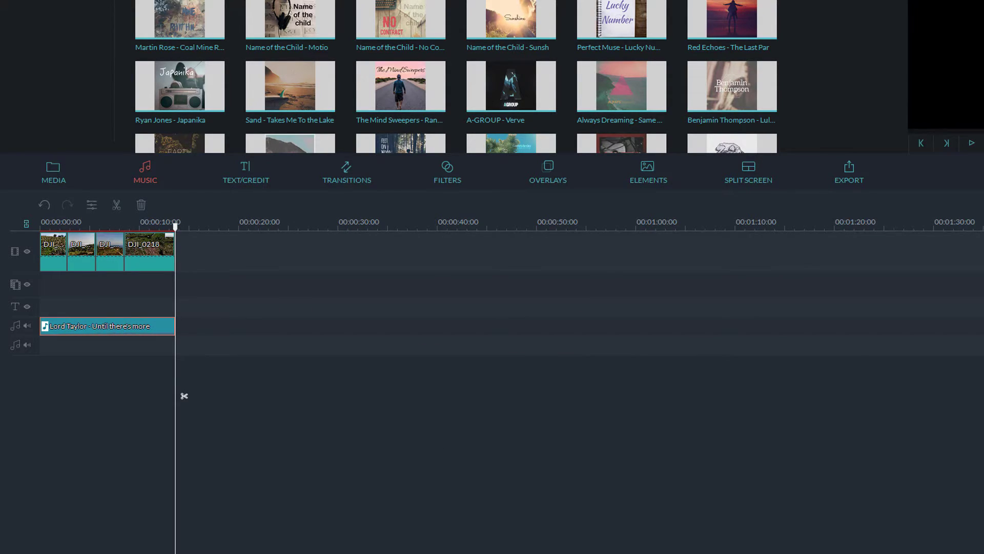
Put the Travel Chic - Title 1 title on the text track at 0:00
key(shift+z)
click(307, 476)
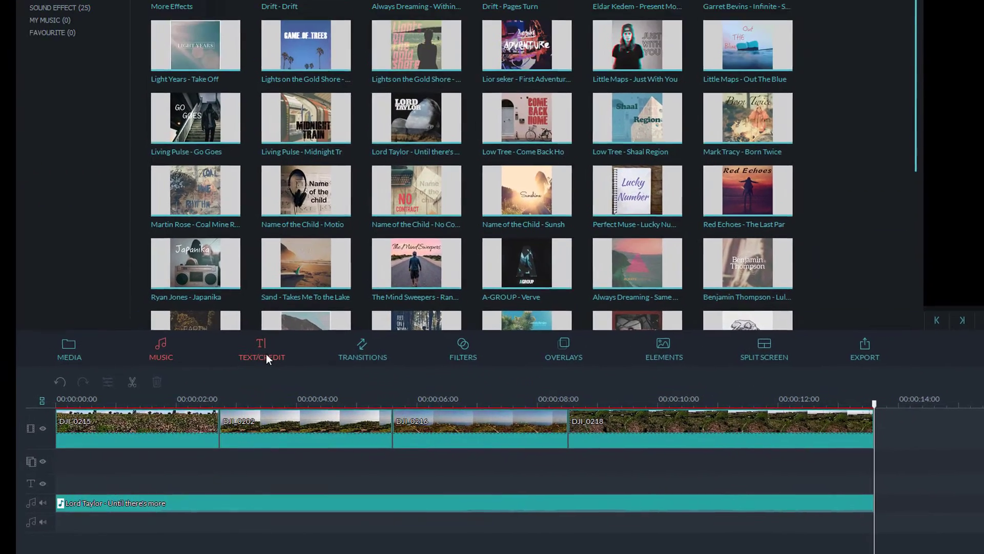
click(249, 177)
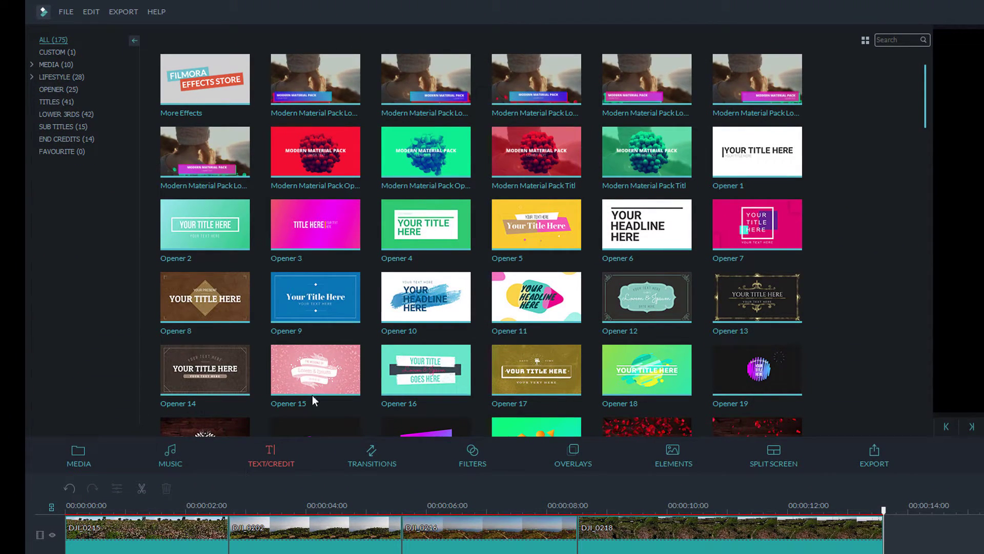
click(668, 214)
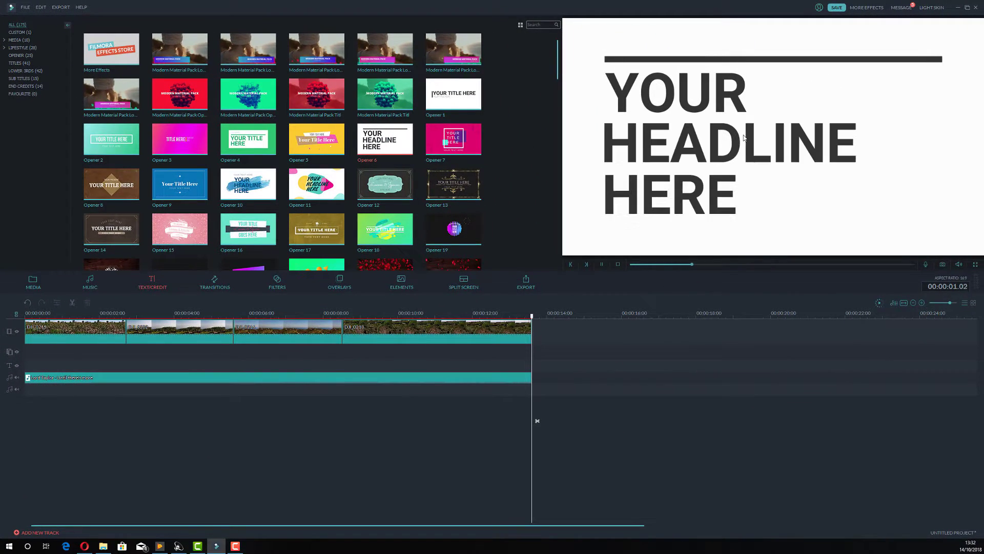
mouse_move(403, 147)
scroll(403, 205, down, 10)
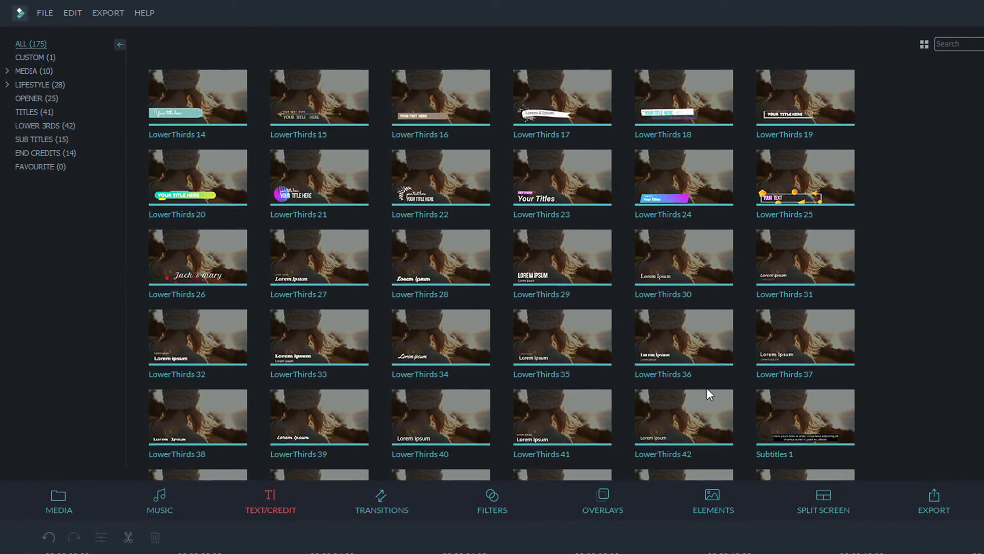
scroll(706, 387, down, 6)
scroll(667, 395, down, 2)
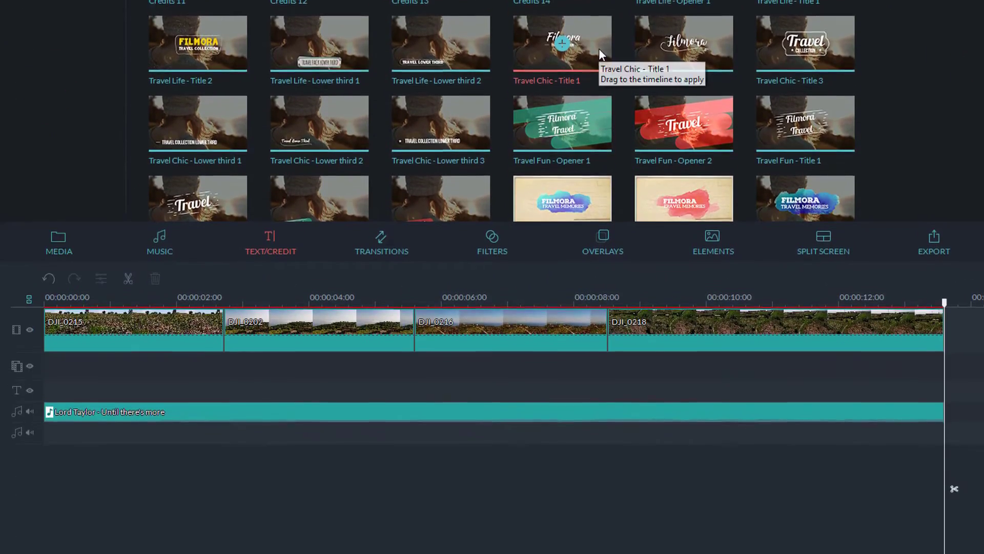
drag(598, 304, 413, 507)
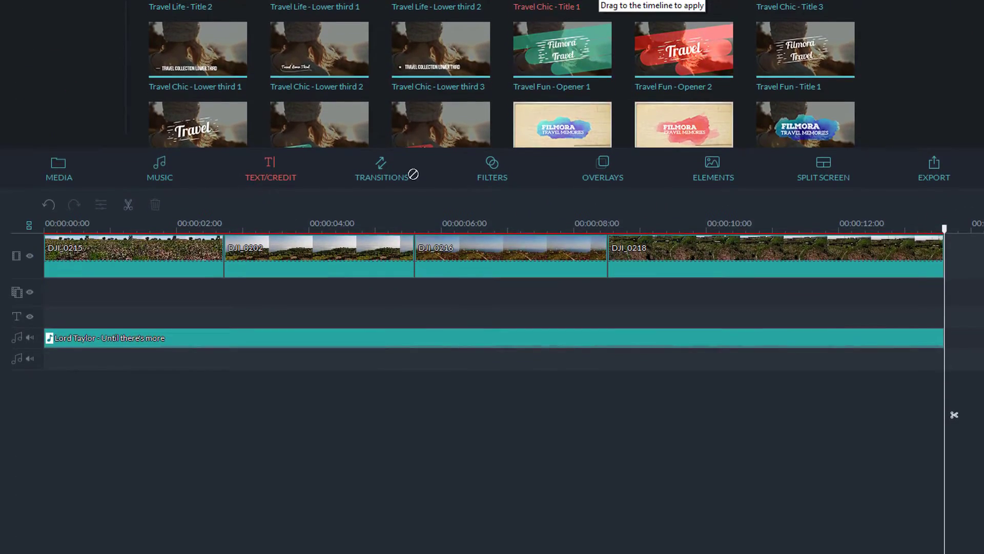
drag(413, 175, 48, 318)
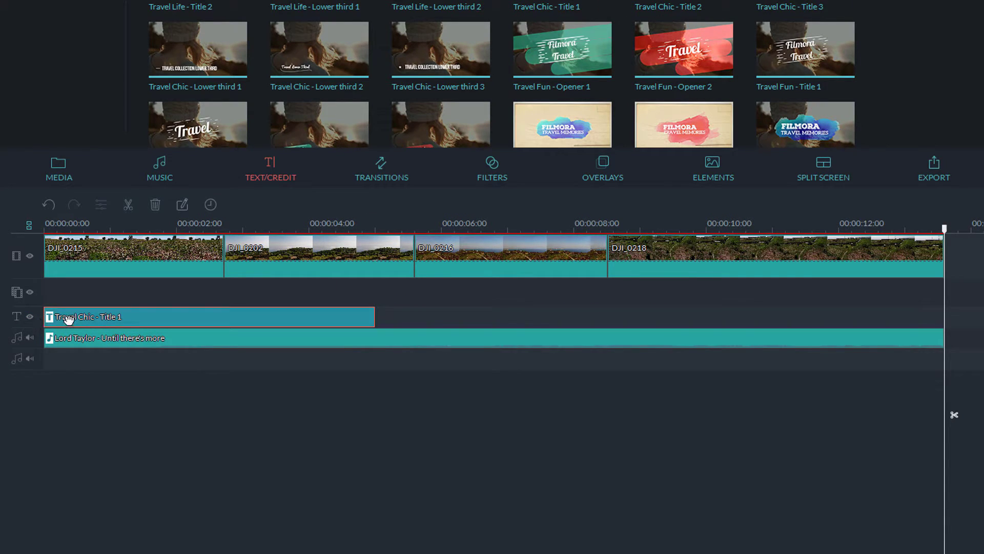
Play the project from the beginning, then select the title clip
click(47, 228)
key(space)
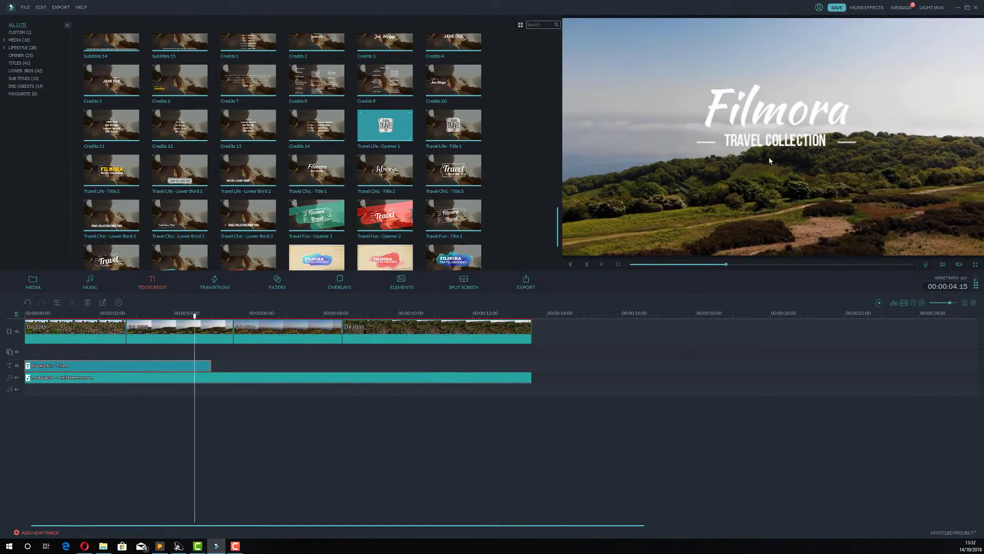
click(766, 121)
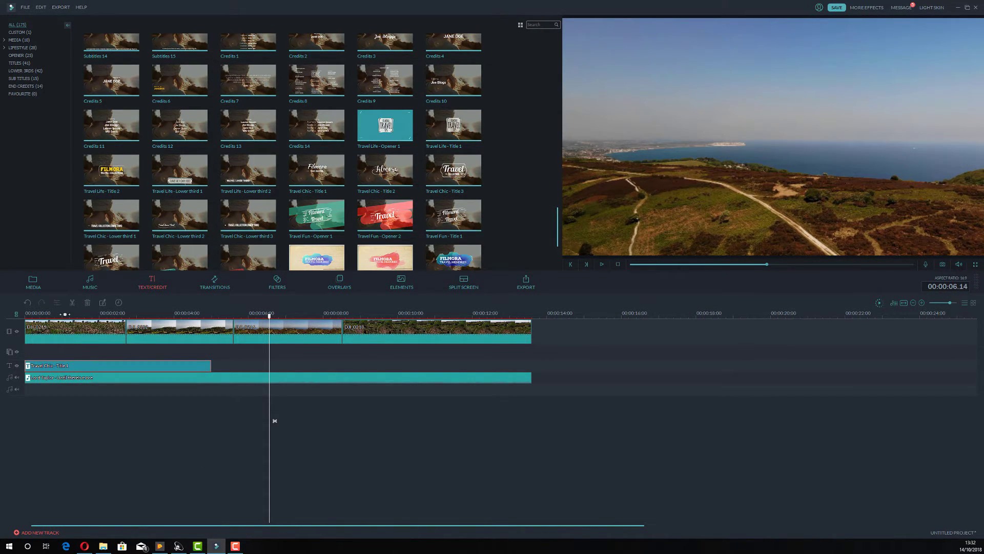
click(61, 365)
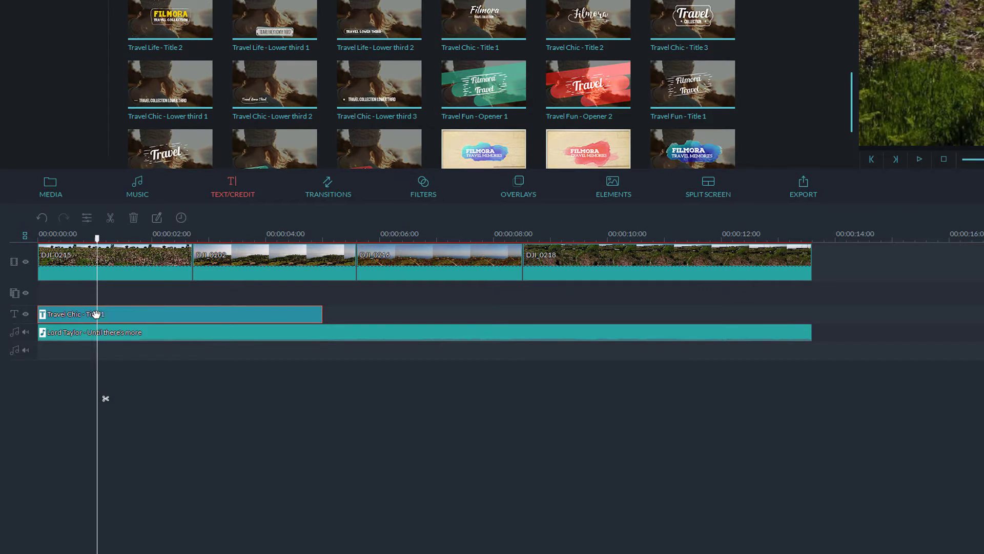
Change the title text from Filmora to 'Dronie' and TRAVEL COLLECTION to 'Isle of Wight'
double_click(142, 312)
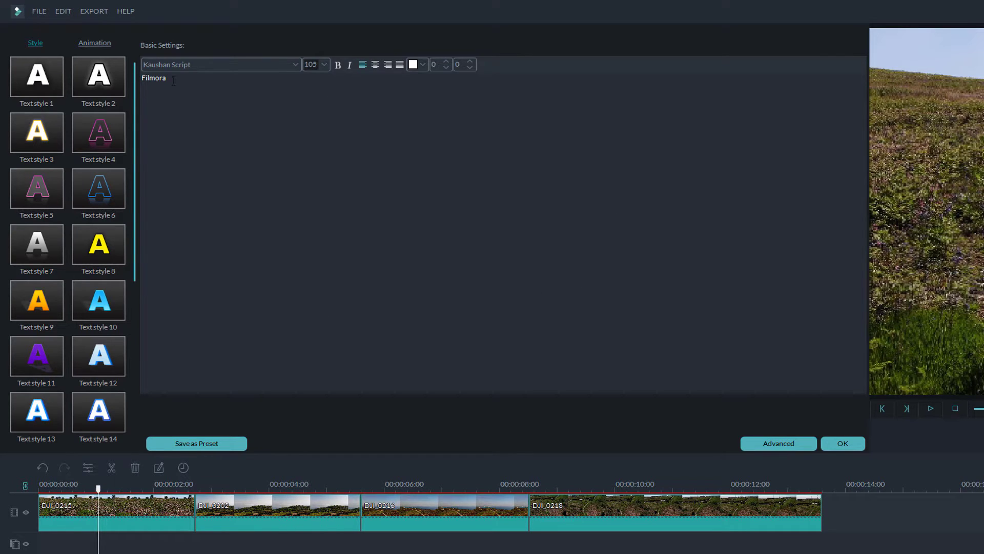
drag(174, 81, 104, 80)
text(Dron)
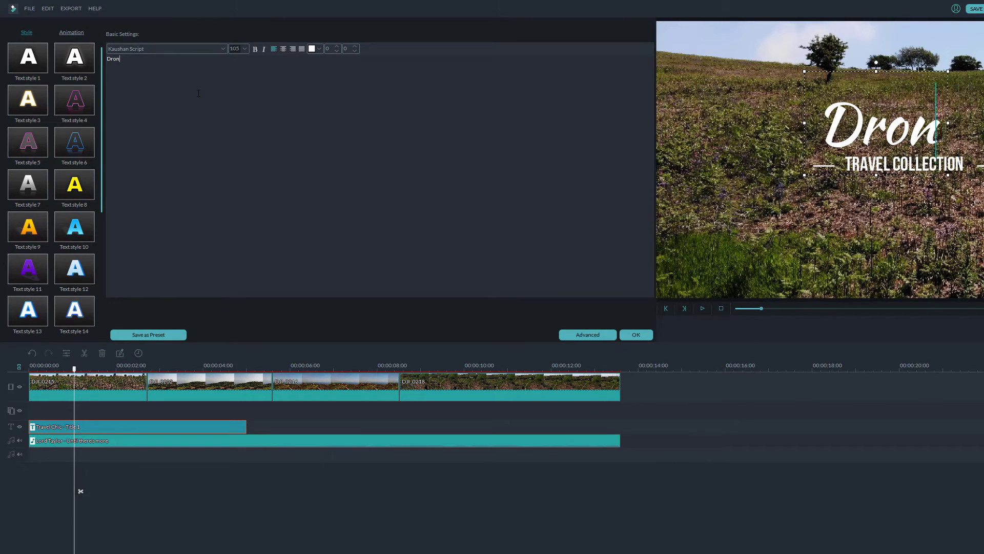
text(ie)
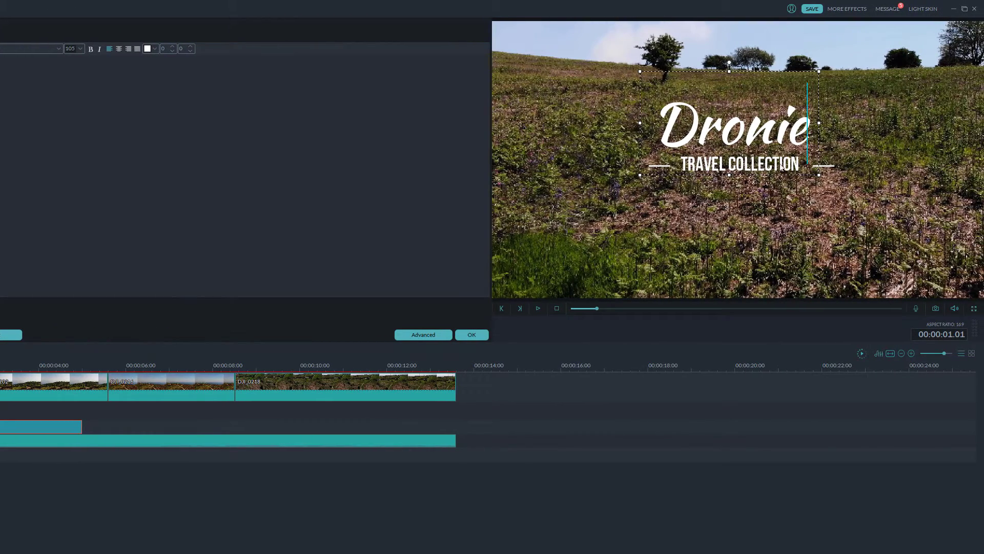
click(783, 166)
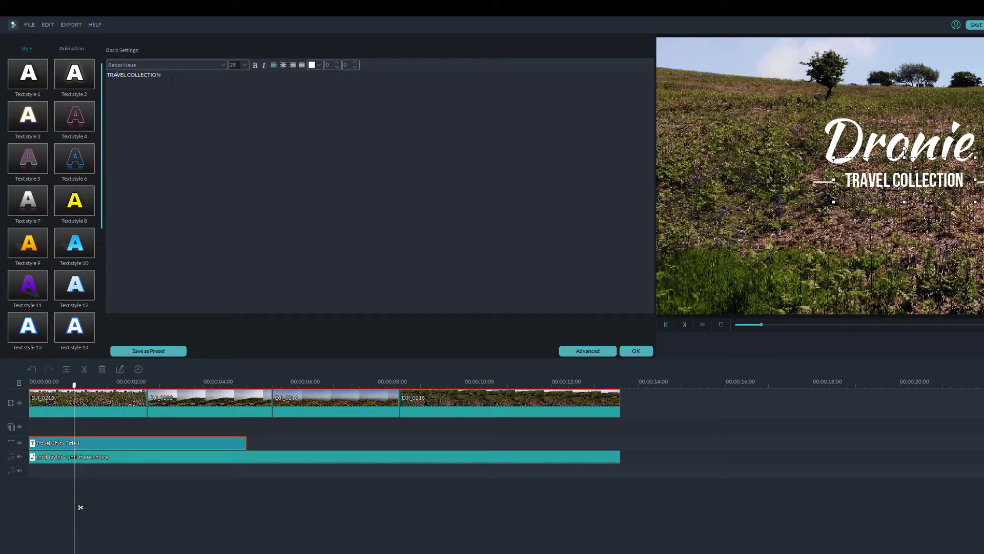
key(ctrl+a)
text(Isle of Wigh)
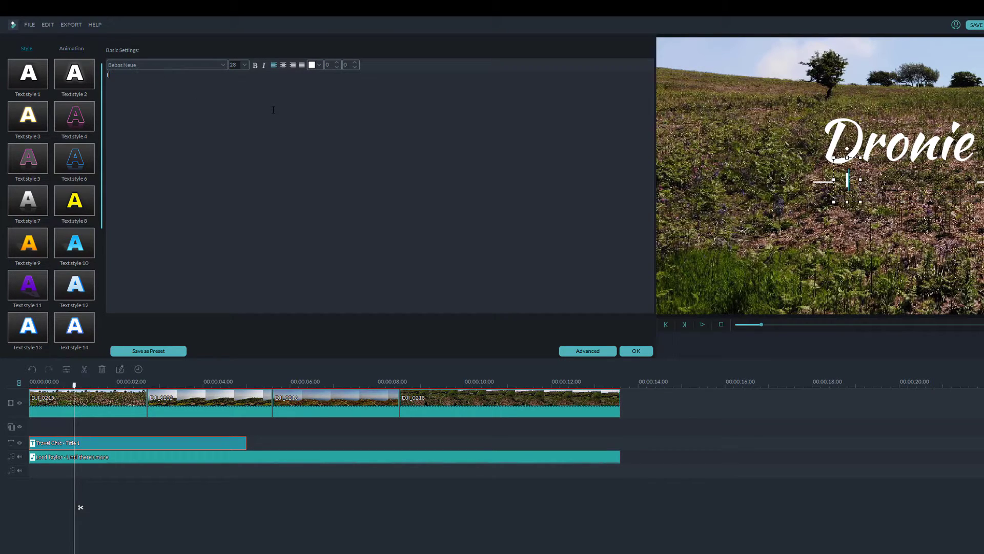
text(t)
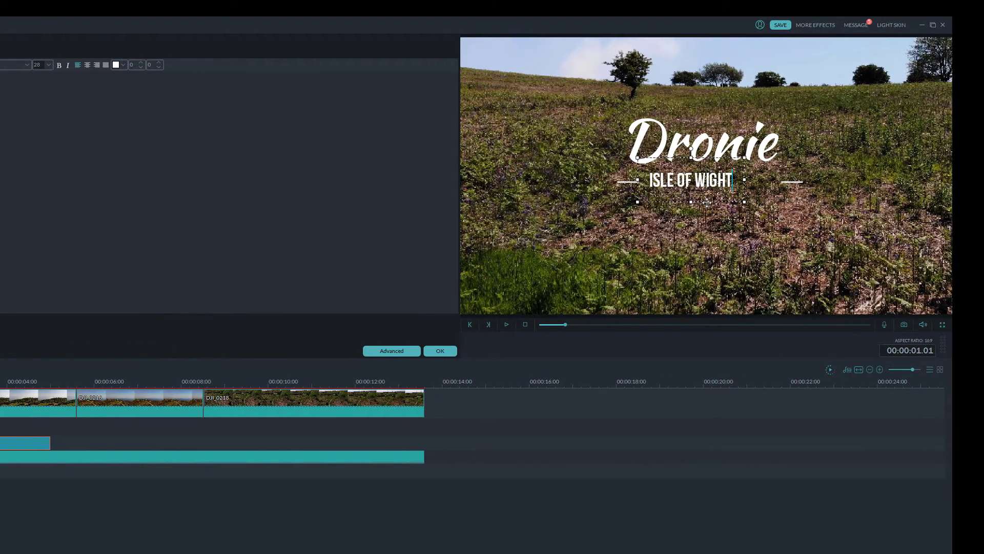
Nudge the Isle of Wight subtitle right, keep size 28, colour it orange, and apply
drag(710, 202, 723, 203)
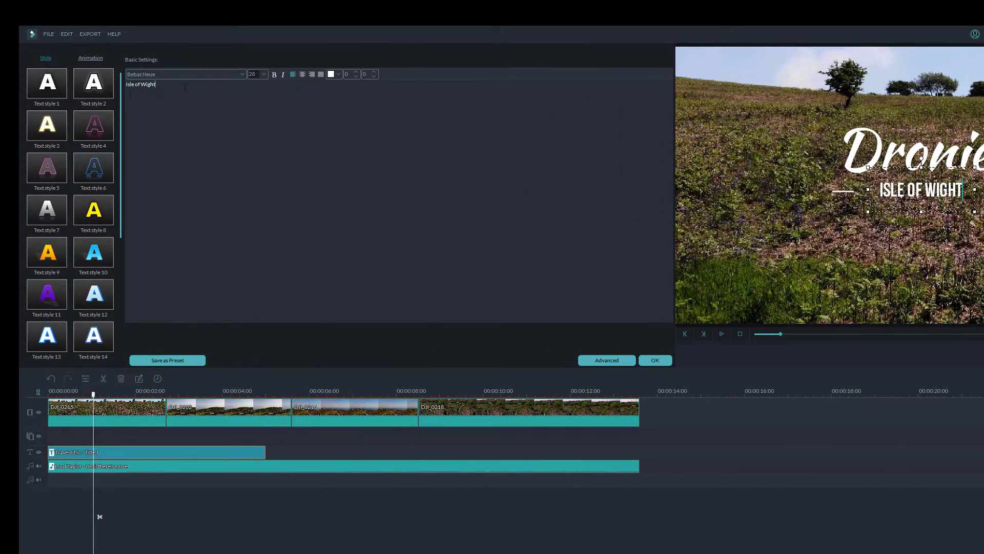
click(241, 74)
click(241, 75)
click(263, 75)
click(264, 75)
click(338, 75)
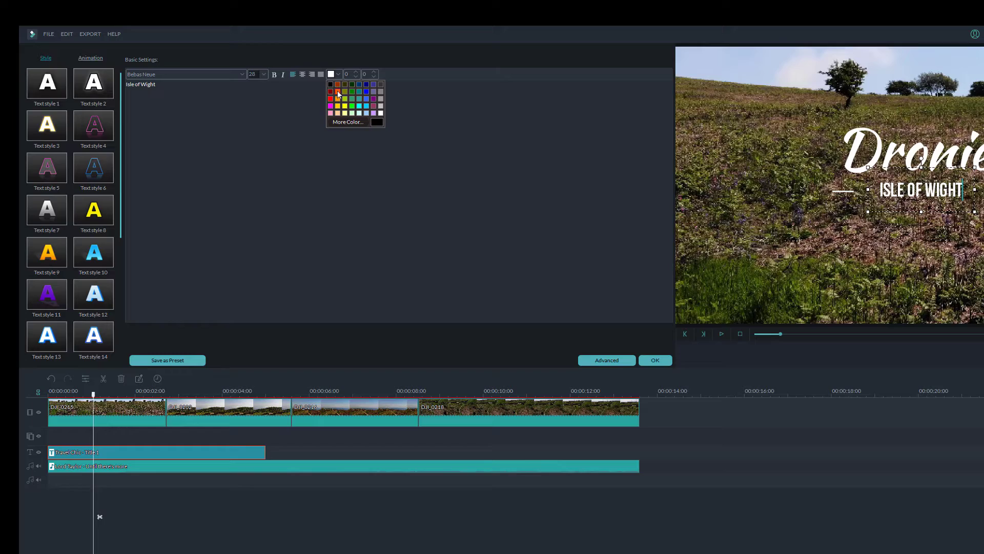
click(338, 94)
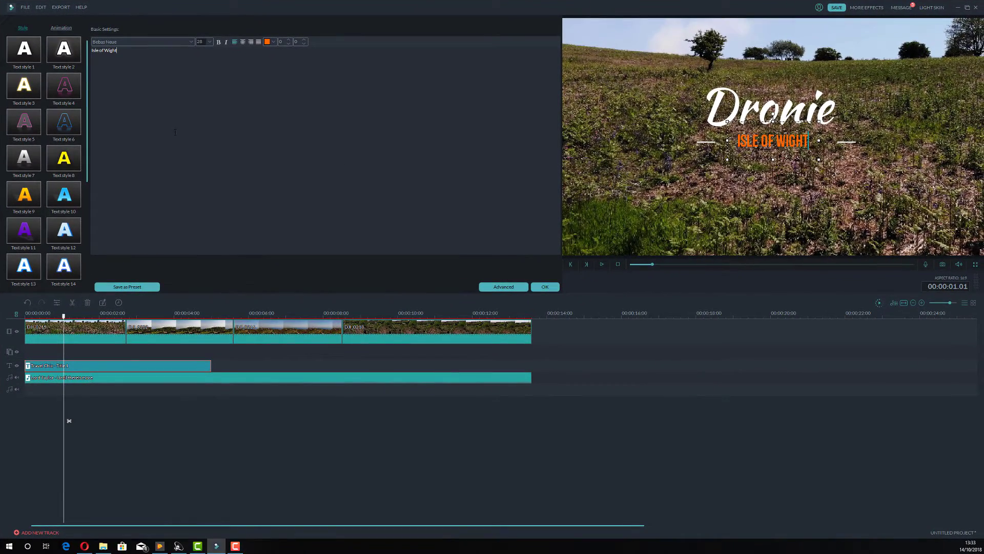
click(545, 287)
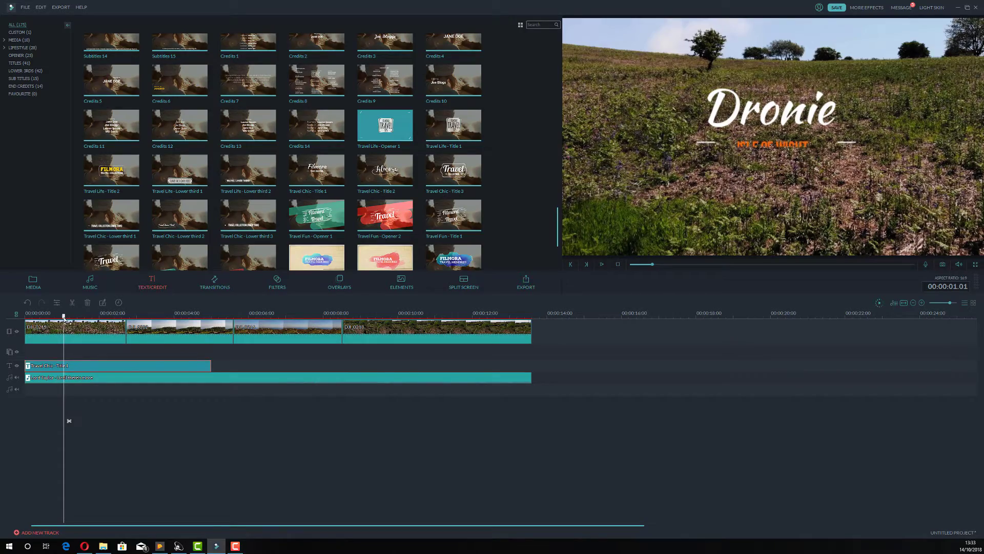
Play the project from the start to watch the title
drag(64, 316, 42, 316)
key(space)
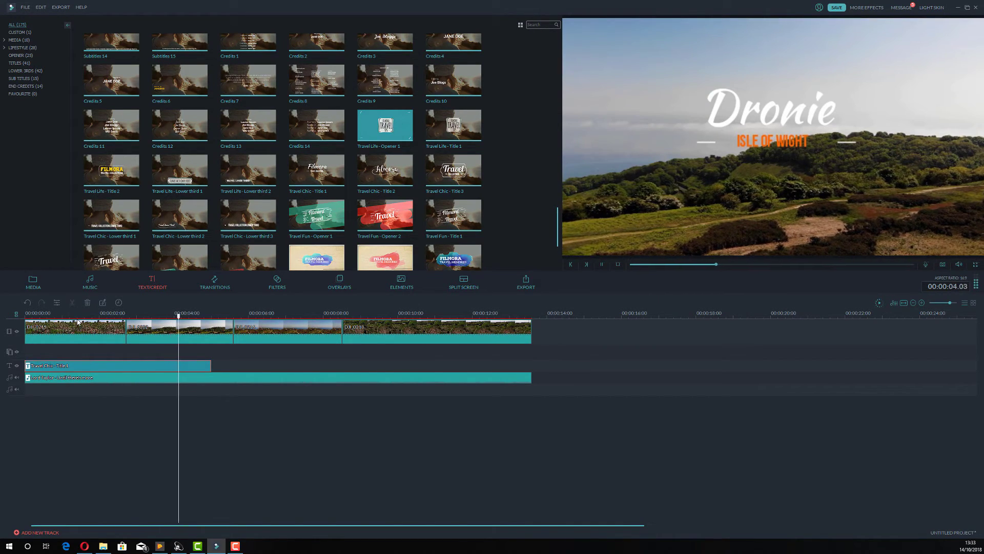
key(space)
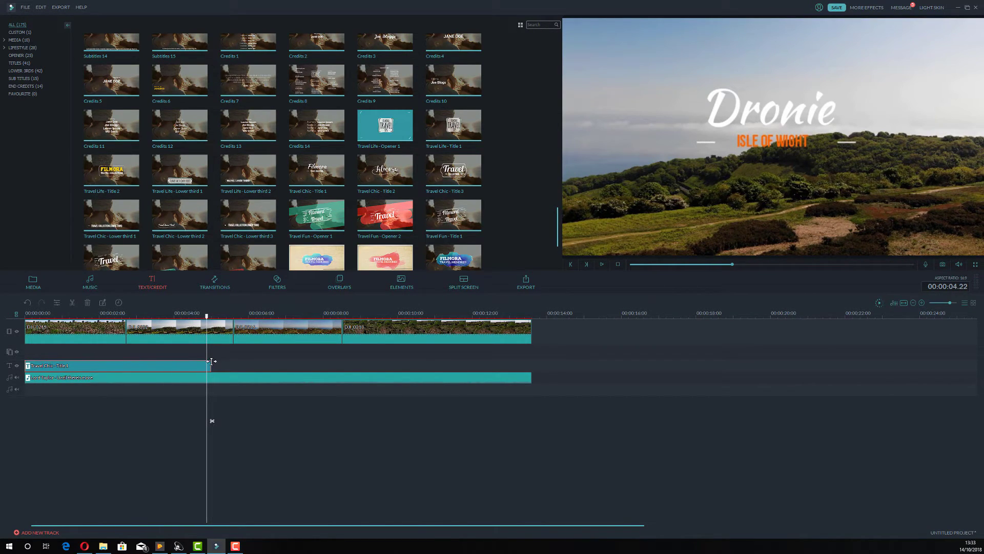
Extend the Dronie title to the video's end and replay from around 2-4 seconds
drag(210, 362, 532, 370)
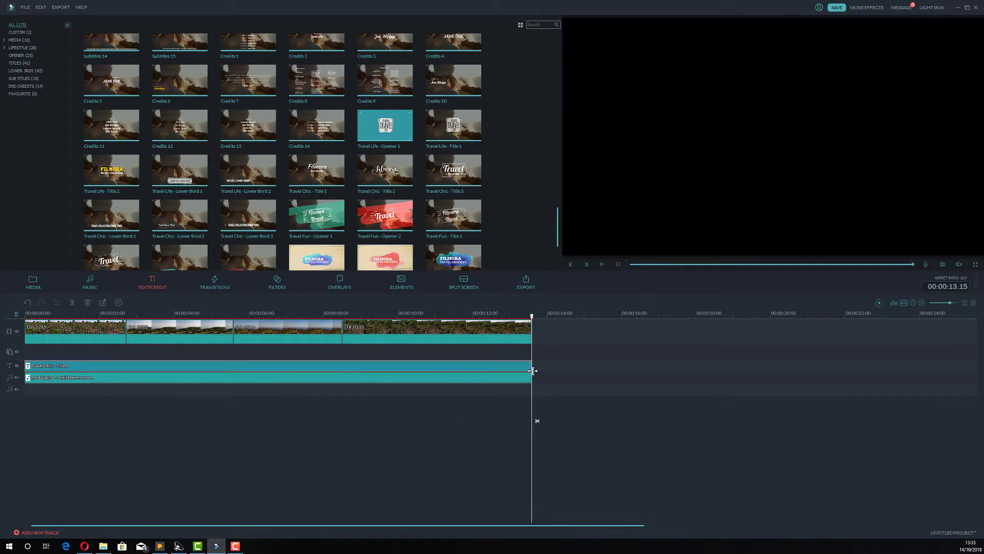
click(196, 313)
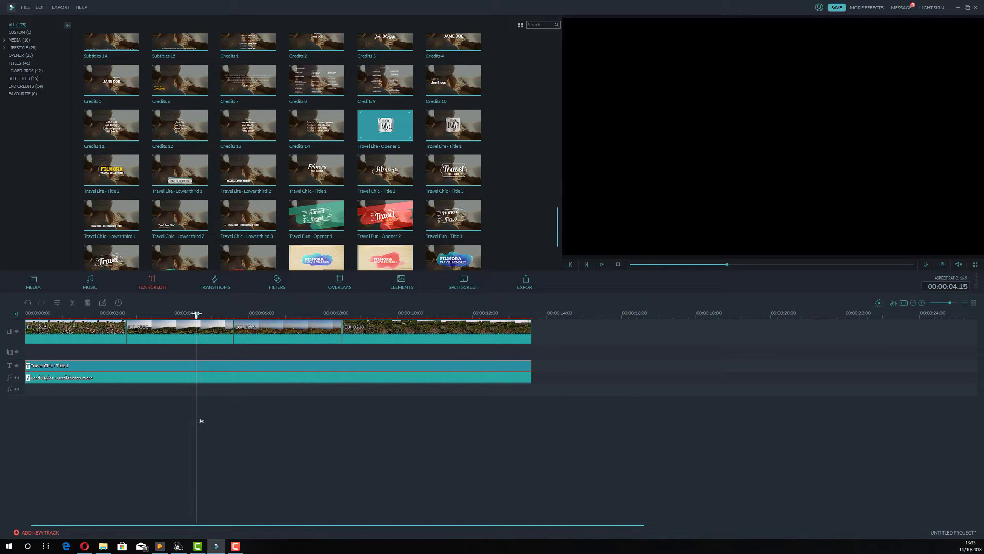
key(space)
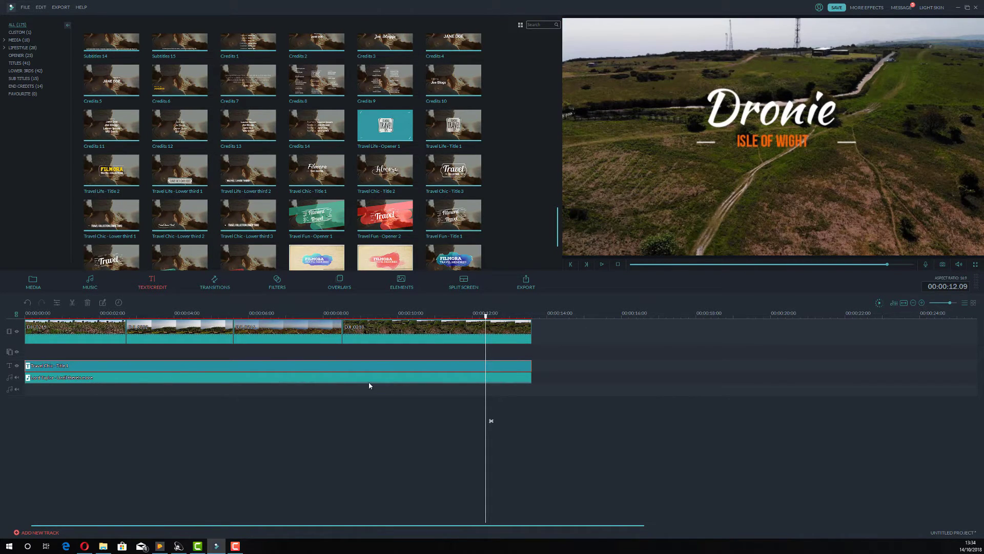
click(111, 313)
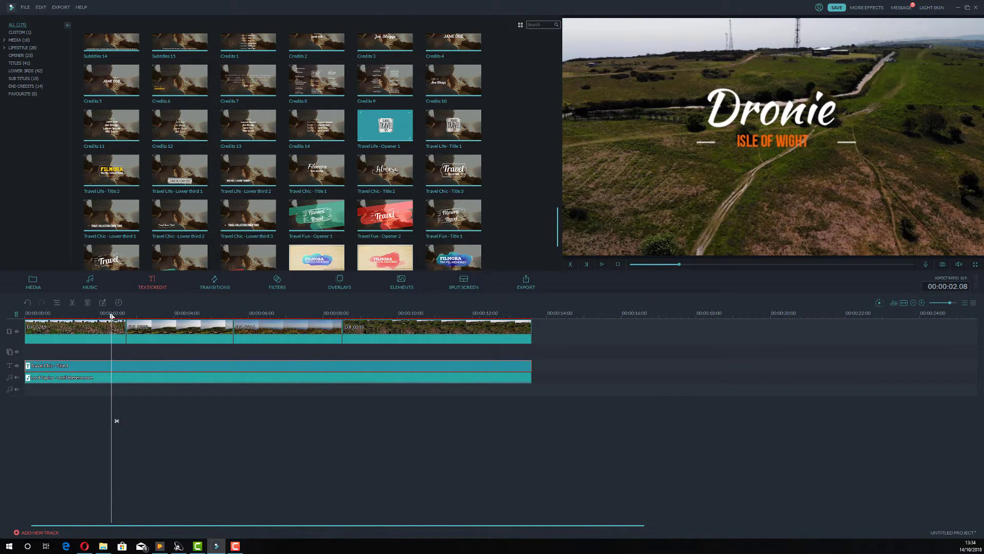
key(space)
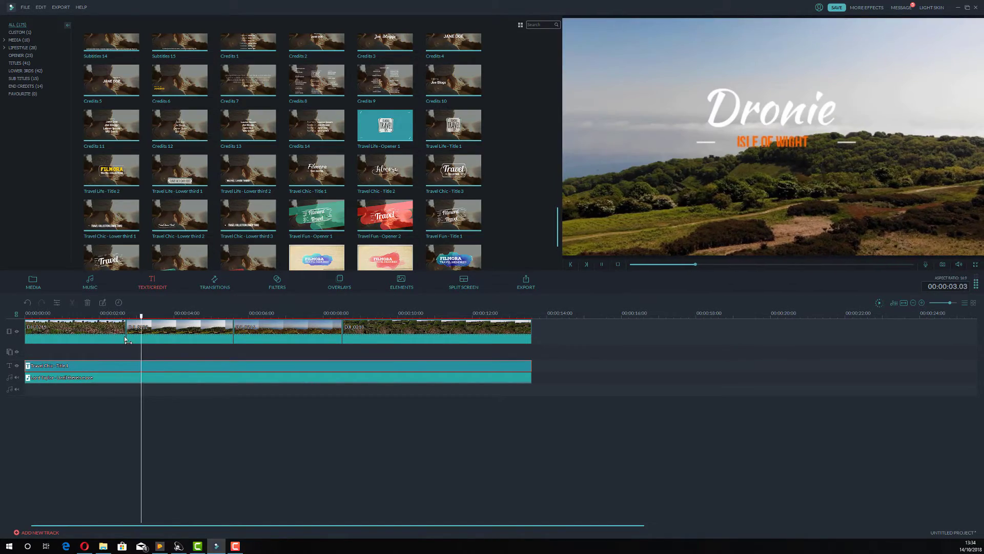
key(space)
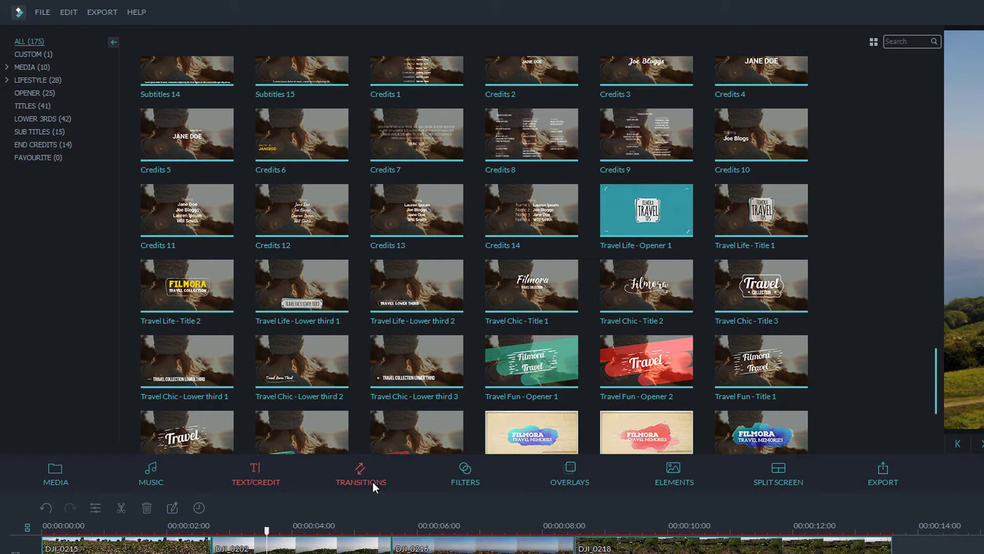
Add a Dissolve transition between DJI_0215 and DJI_0202 and play it back
click(374, 482)
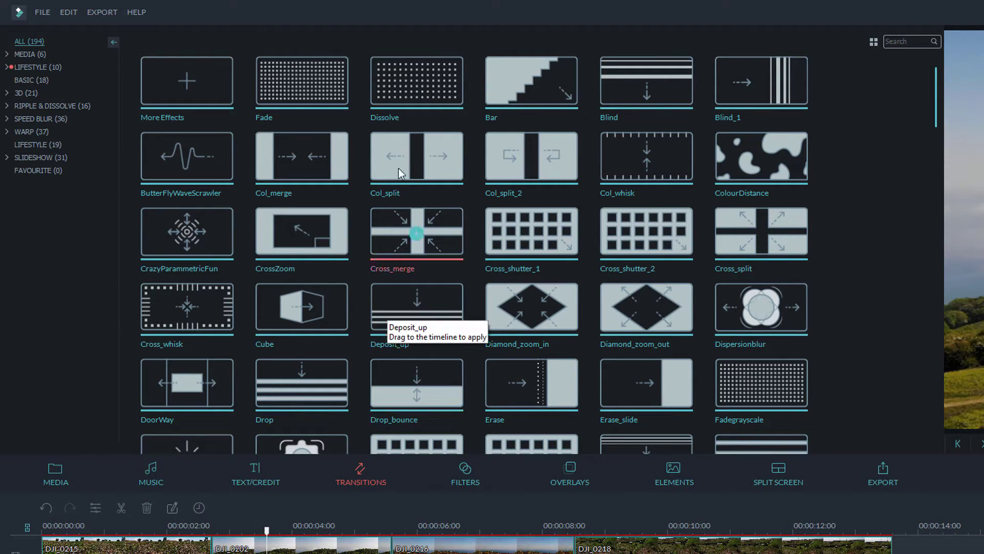
click(438, 100)
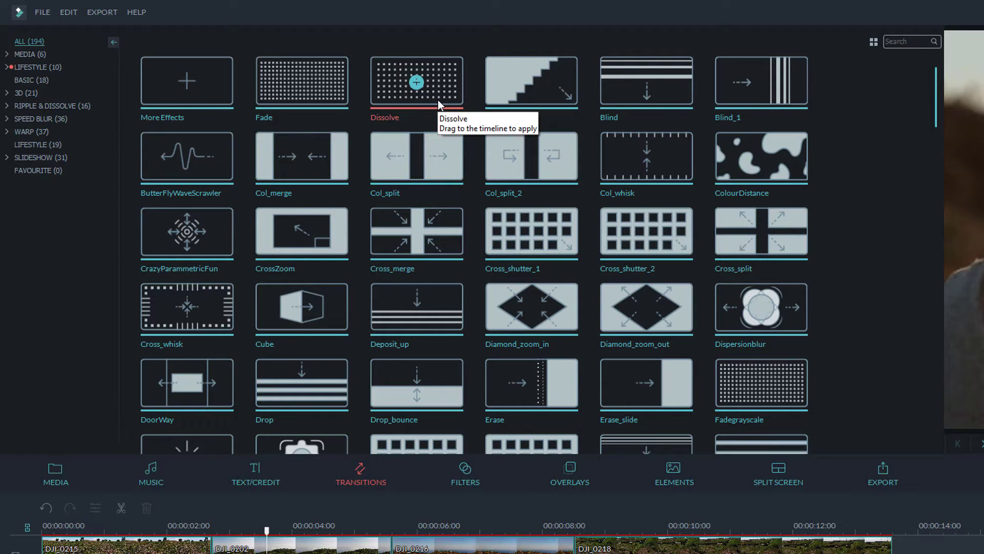
drag(437, 99, 371, 337)
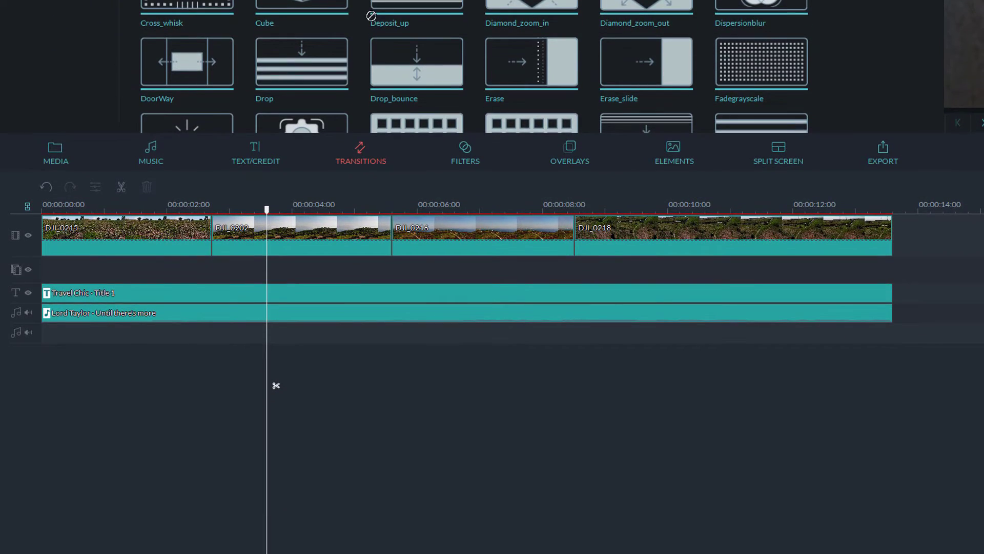
drag(371, 15, 212, 242)
drag(208, 238, 209, 239)
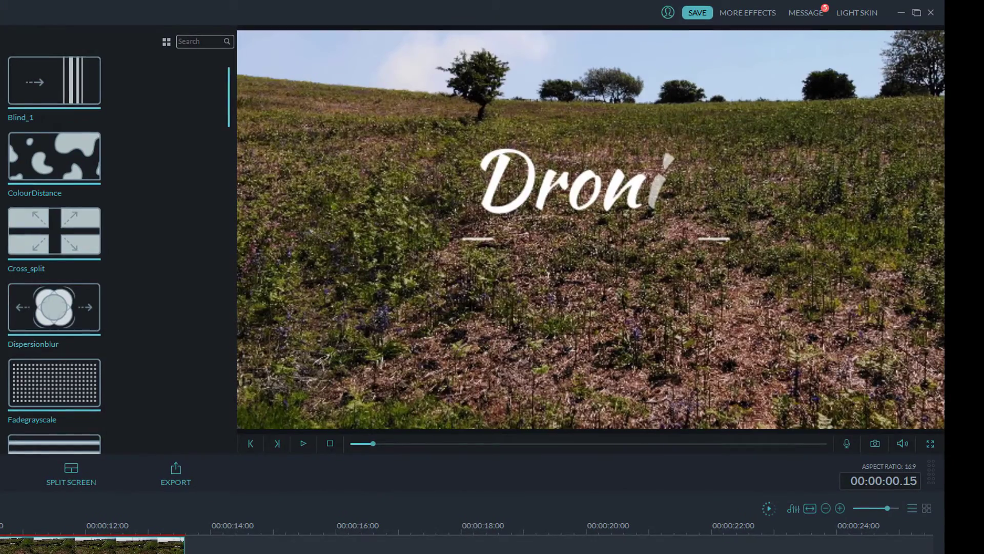
key(space)
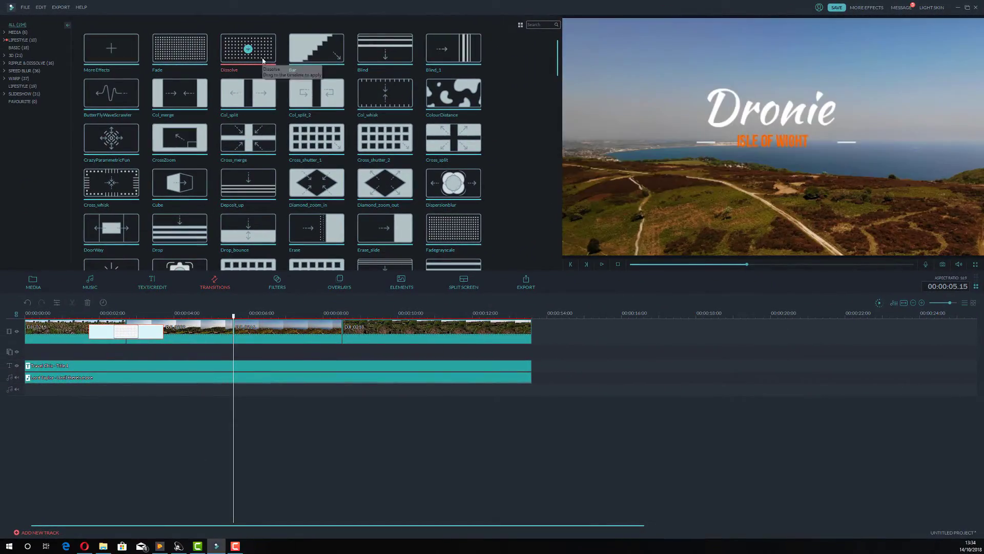
Add Dissolve at the remaining clip joins and preview the project from the start
double_click(262, 60)
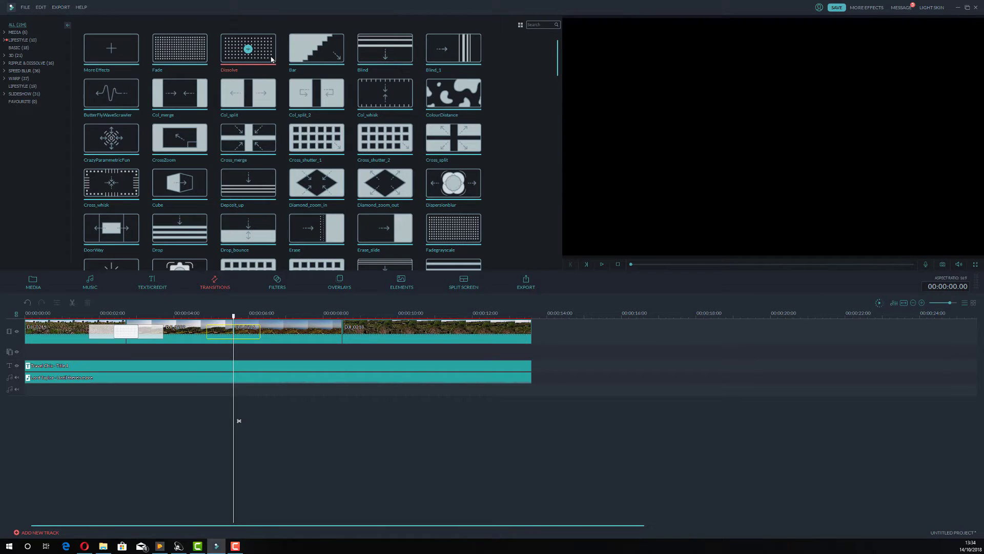
double_click(271, 59)
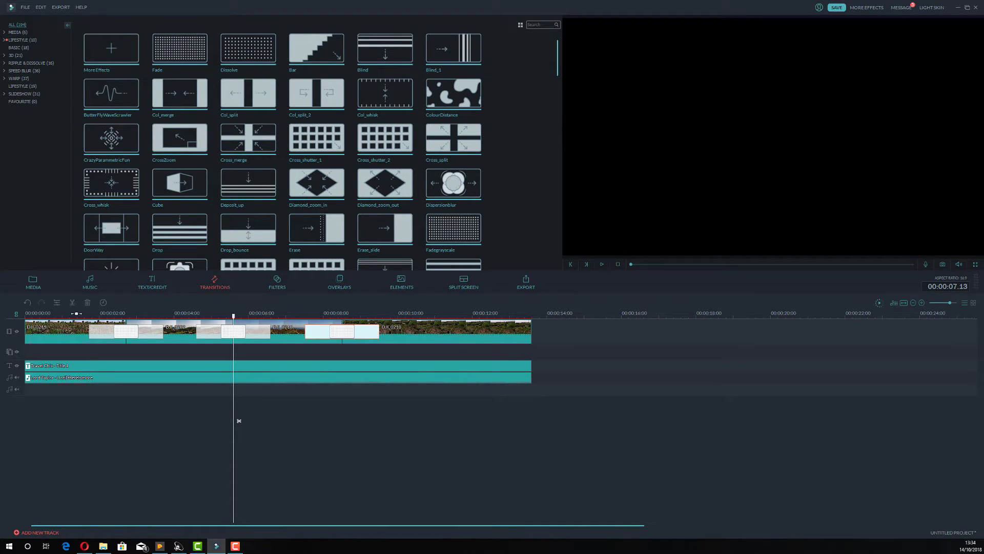
click(75, 313)
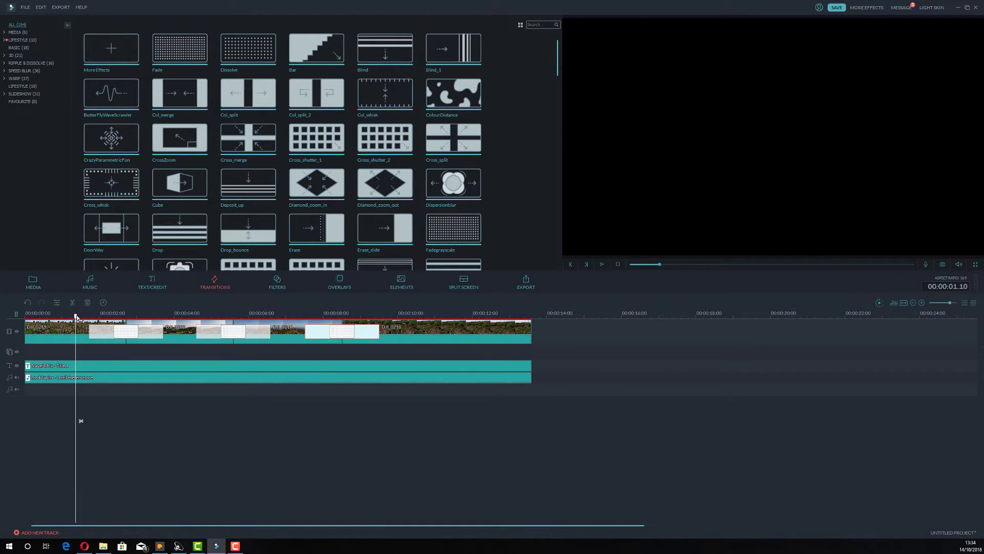
key(space)
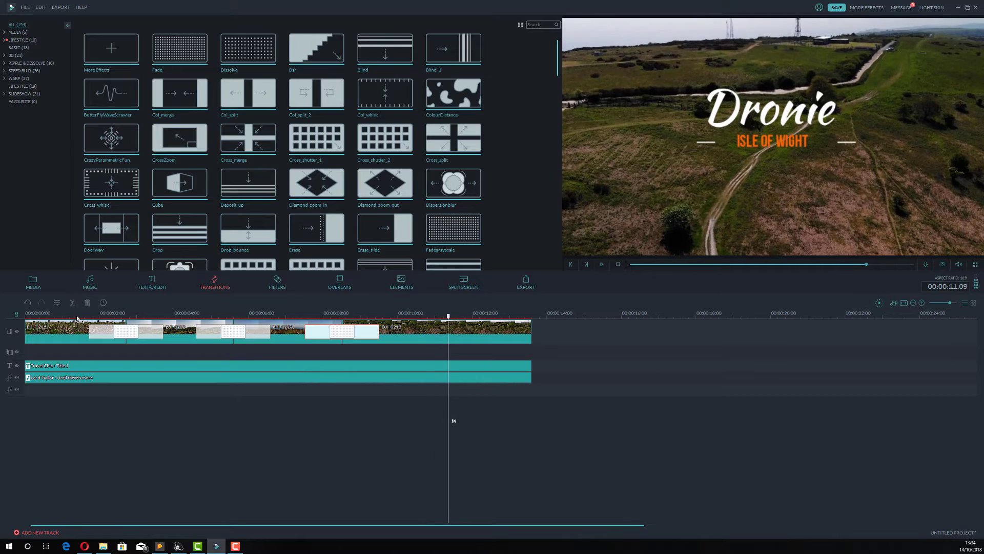
key(space)
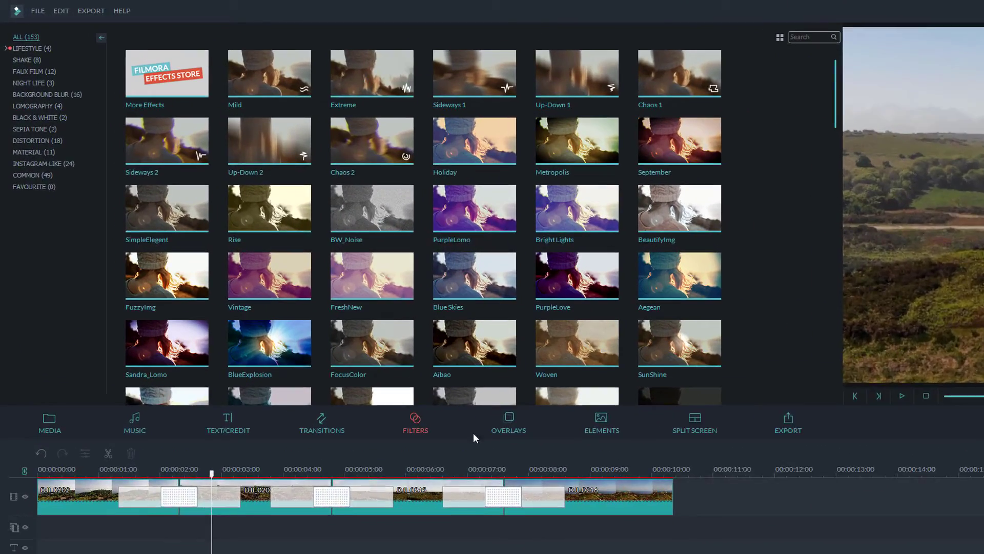
Apply Cinema 21:9 bars, then shorten the Dronie title to end near 00:00:04:20
click(503, 432)
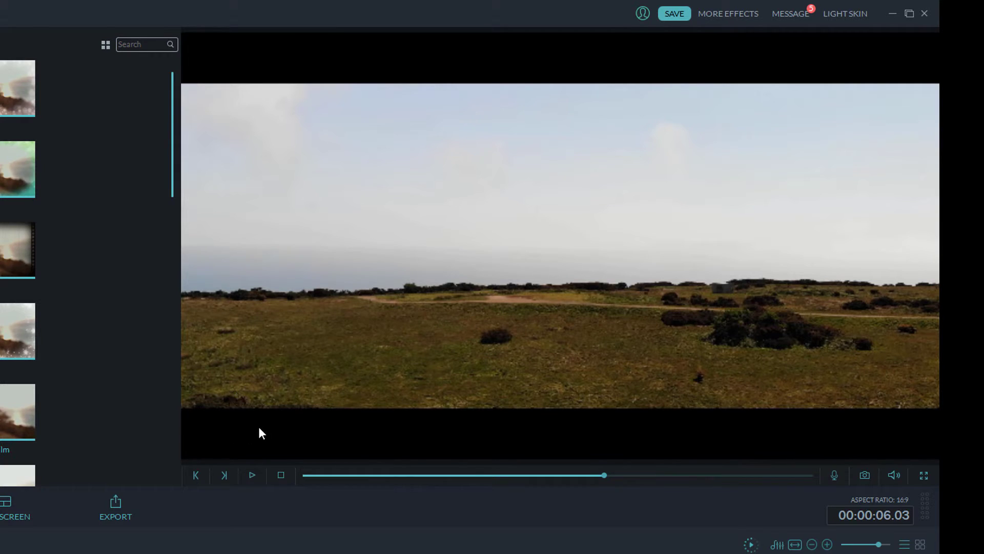
key(space)
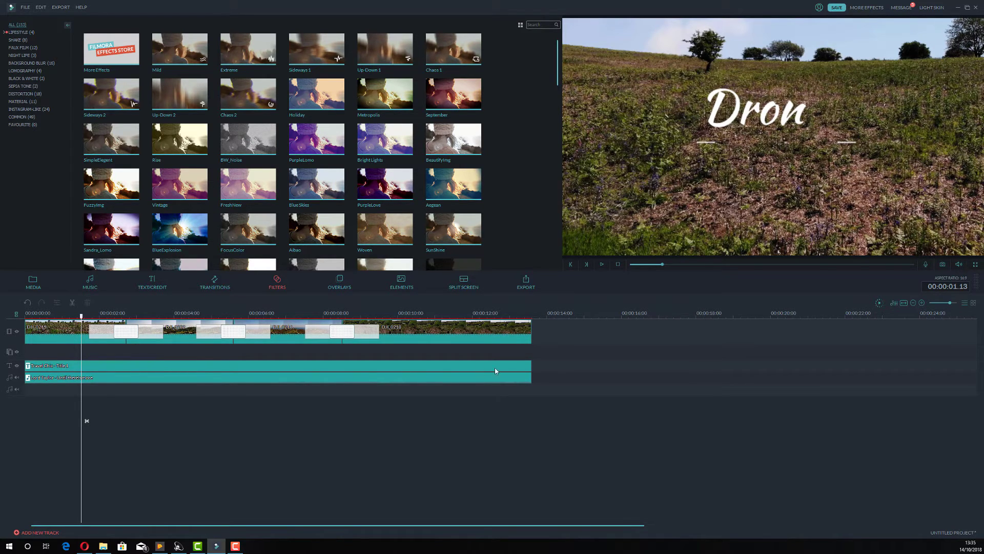
click(530, 363)
drag(531, 363, 202, 366)
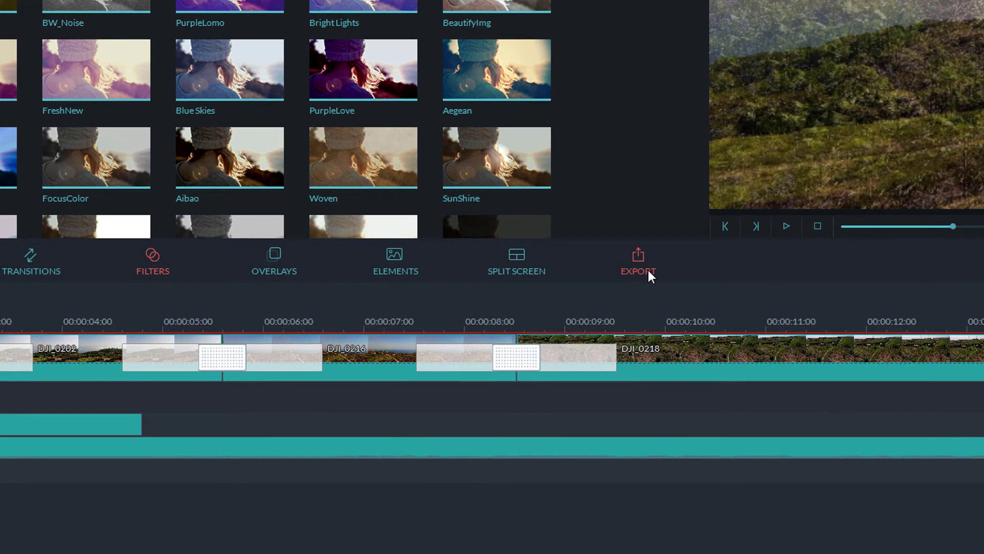
Open Export and browse the Devices, YouTube, Vimeo and DVD tabs, ending on Format
click(648, 270)
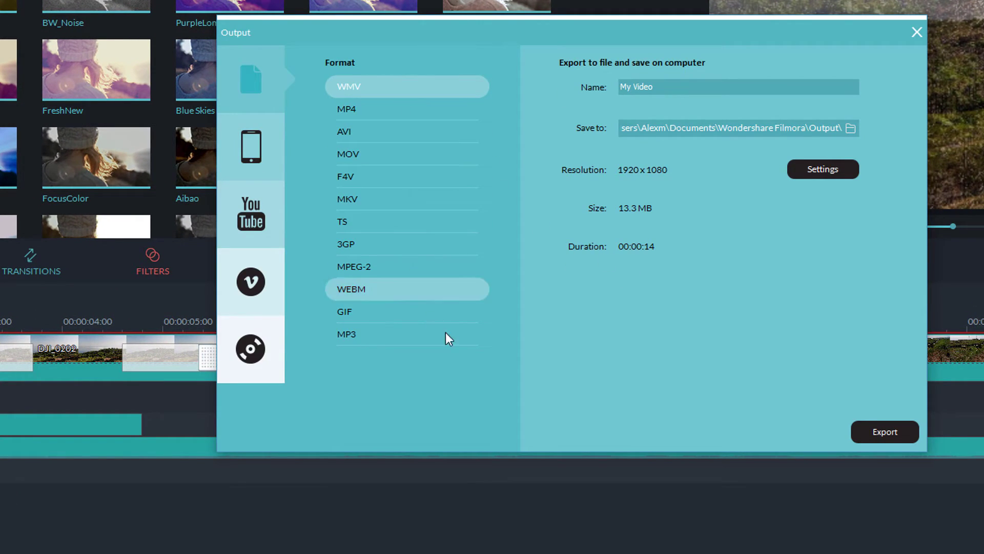
click(270, 144)
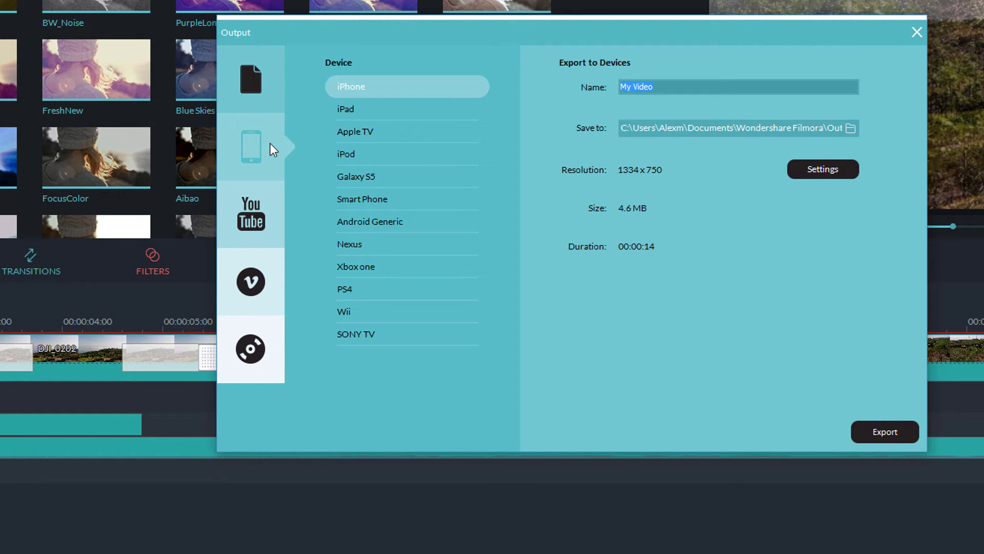
click(251, 229)
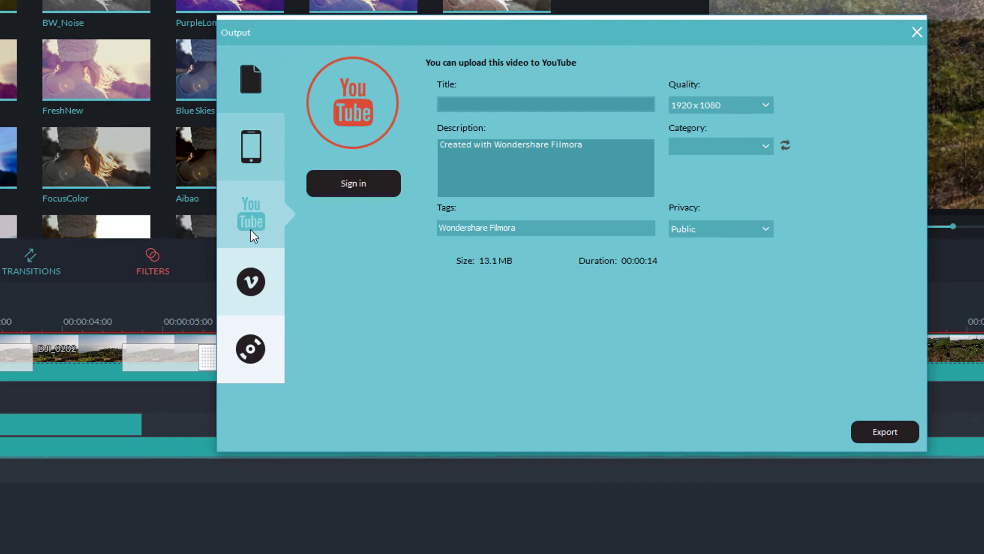
click(254, 290)
click(253, 352)
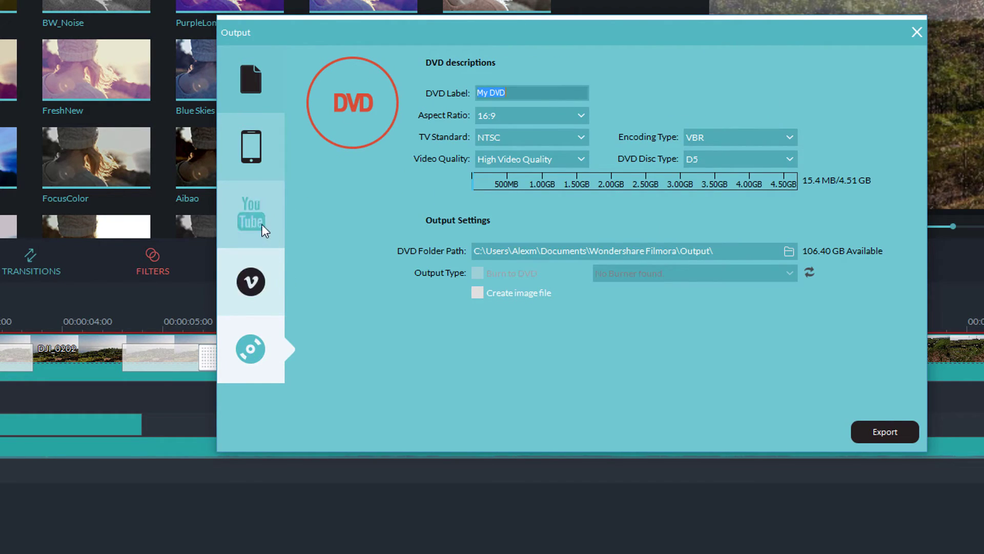
click(257, 96)
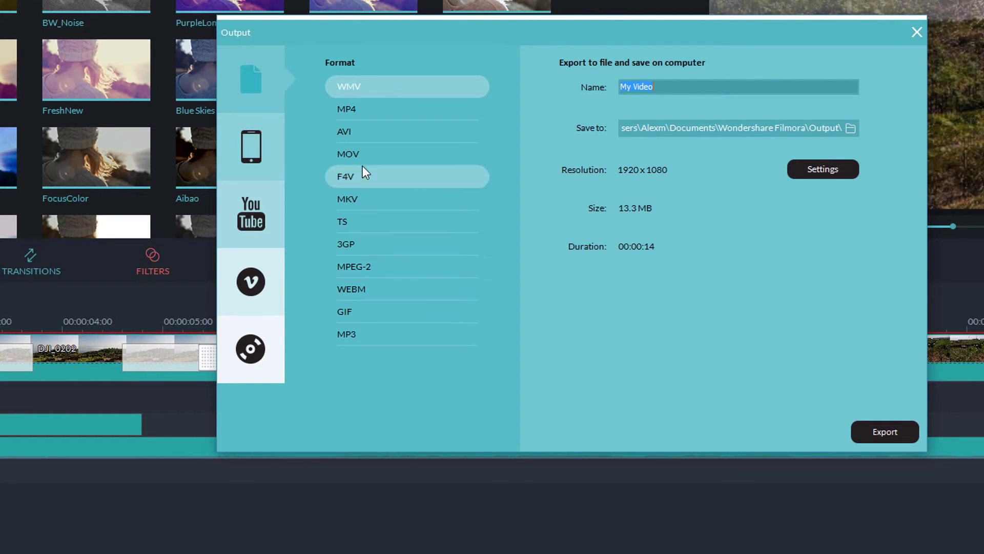
Choose MP4 as the export format, name it Dronie, and keep the default save folder
click(356, 113)
click(674, 87)
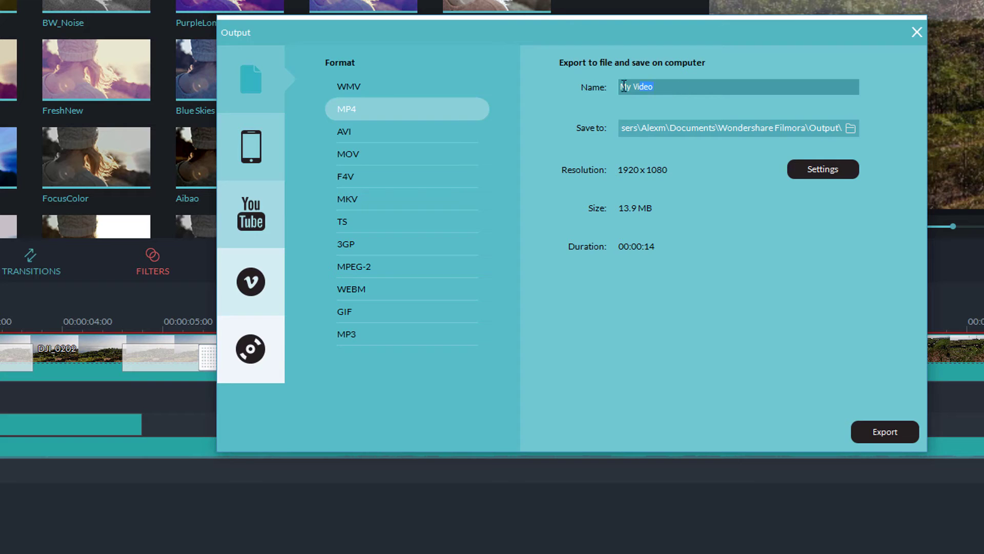
text(Dronie)
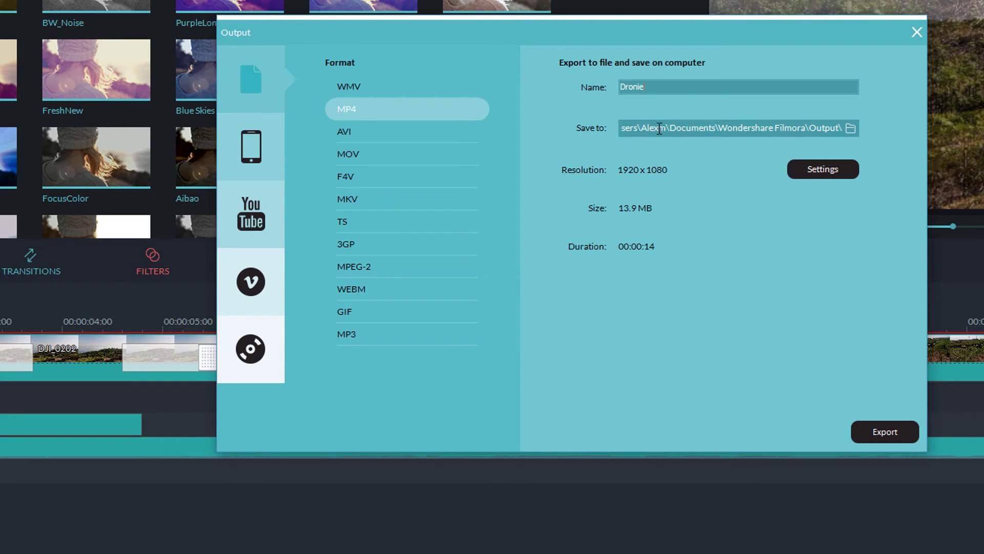
click(853, 129)
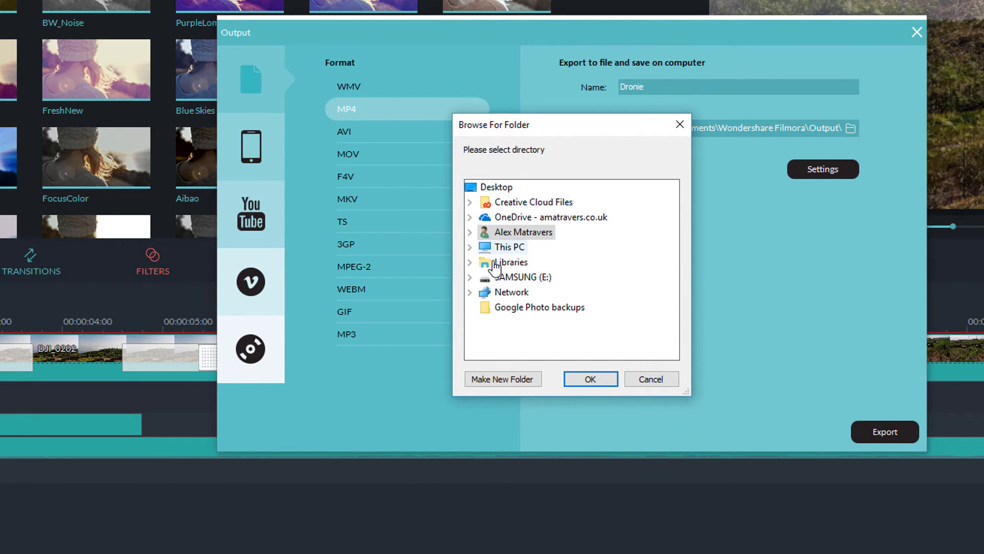
click(654, 381)
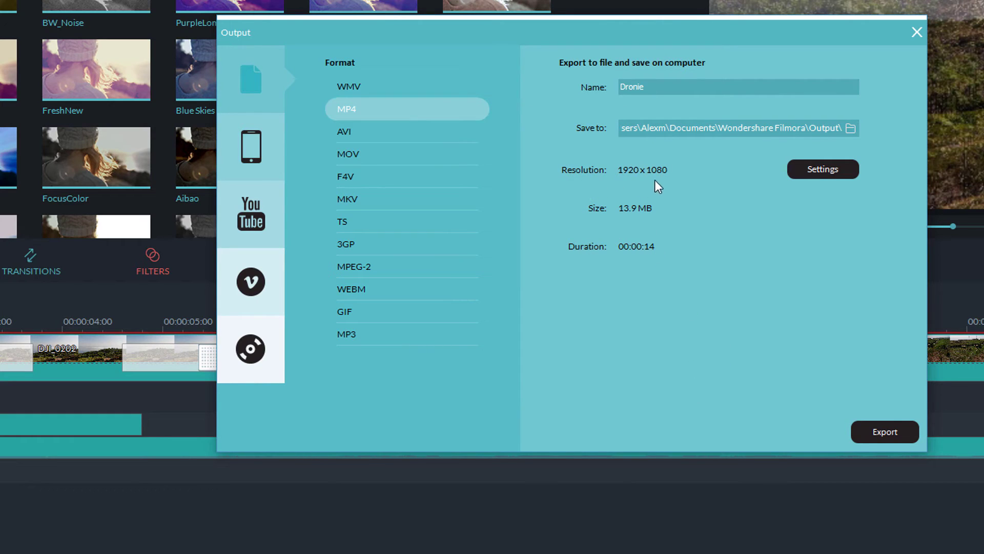
Confirm the encoding settings at 1920 x 1080 resolution and 59.94 fps
click(828, 167)
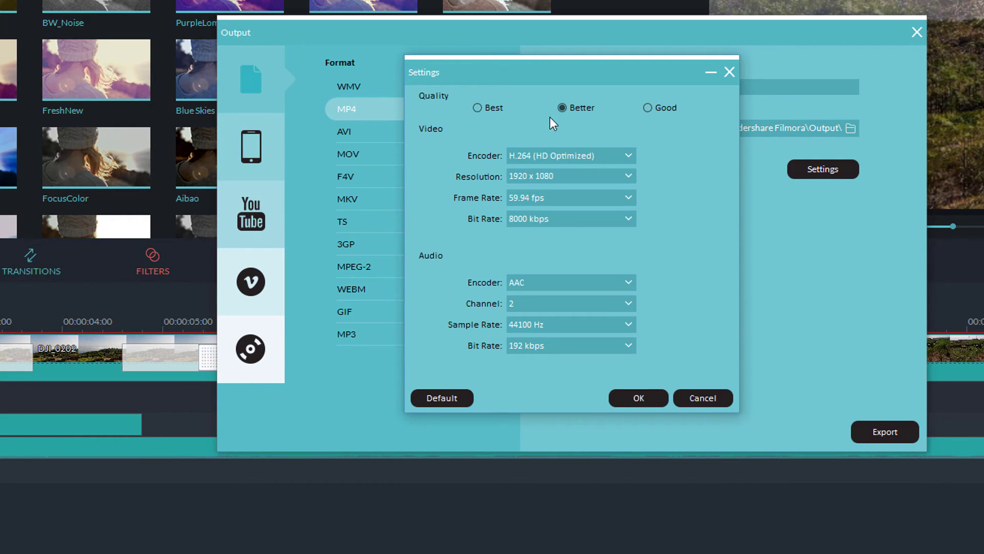
click(606, 177)
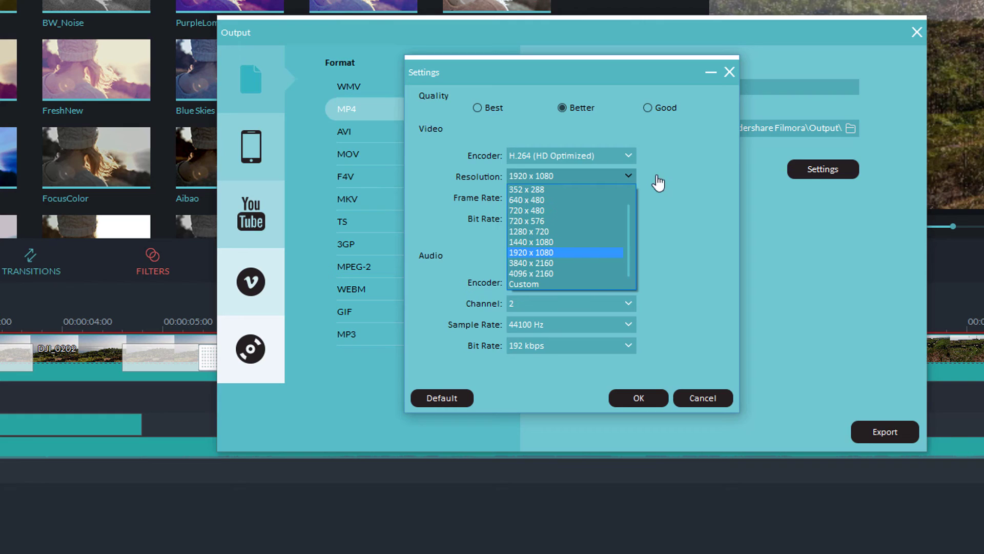
click(661, 183)
click(571, 198)
click(689, 204)
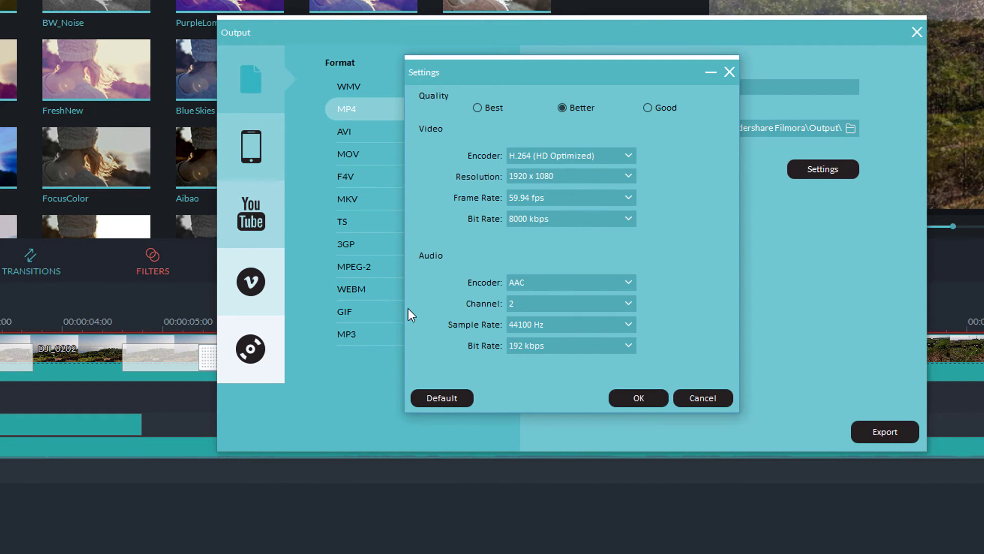
click(639, 399)
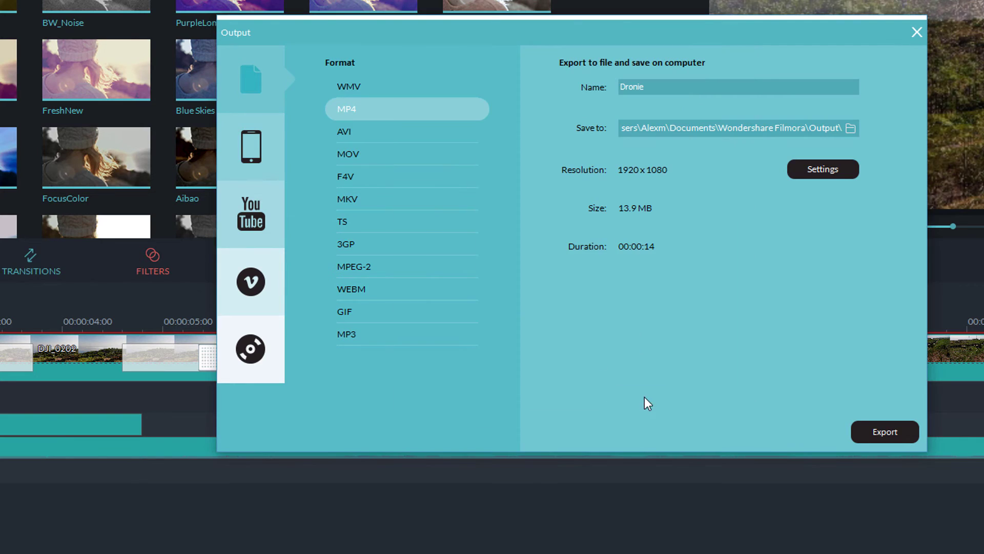
Start exporting the project as the Dronie MP4 file
click(892, 433)
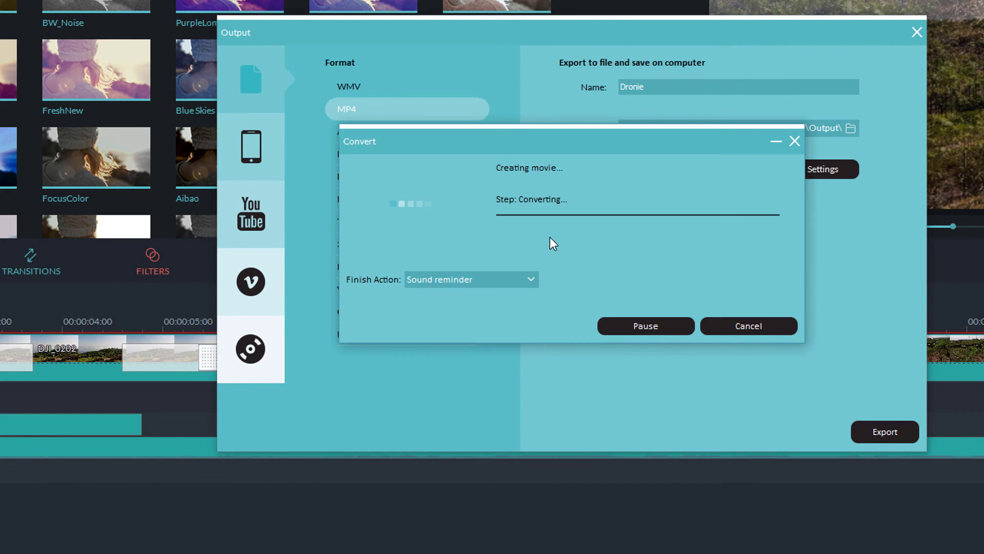